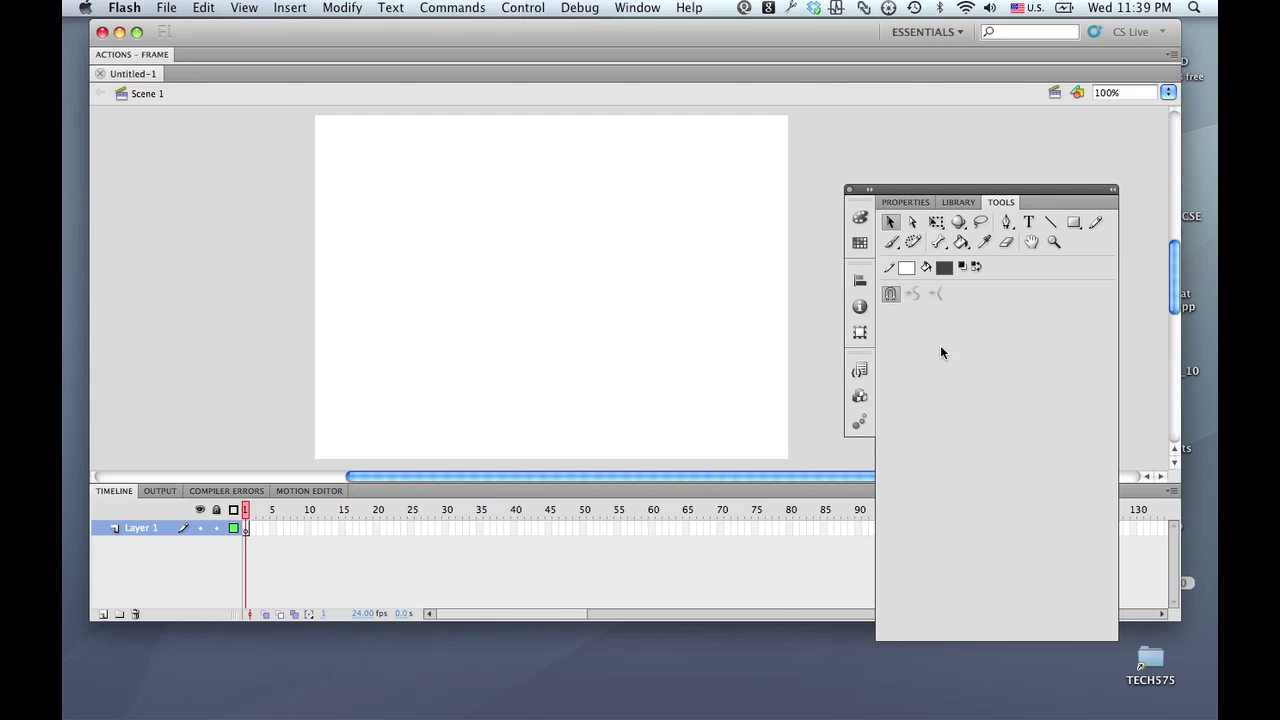
# Step: Draw a dark rectangle on frame 1 and insert a blank keyframe at frame 36
pyautogui.click(1073, 222)
pyautogui.moveTo(370, 258); pyautogui.dragTo(428, 297)
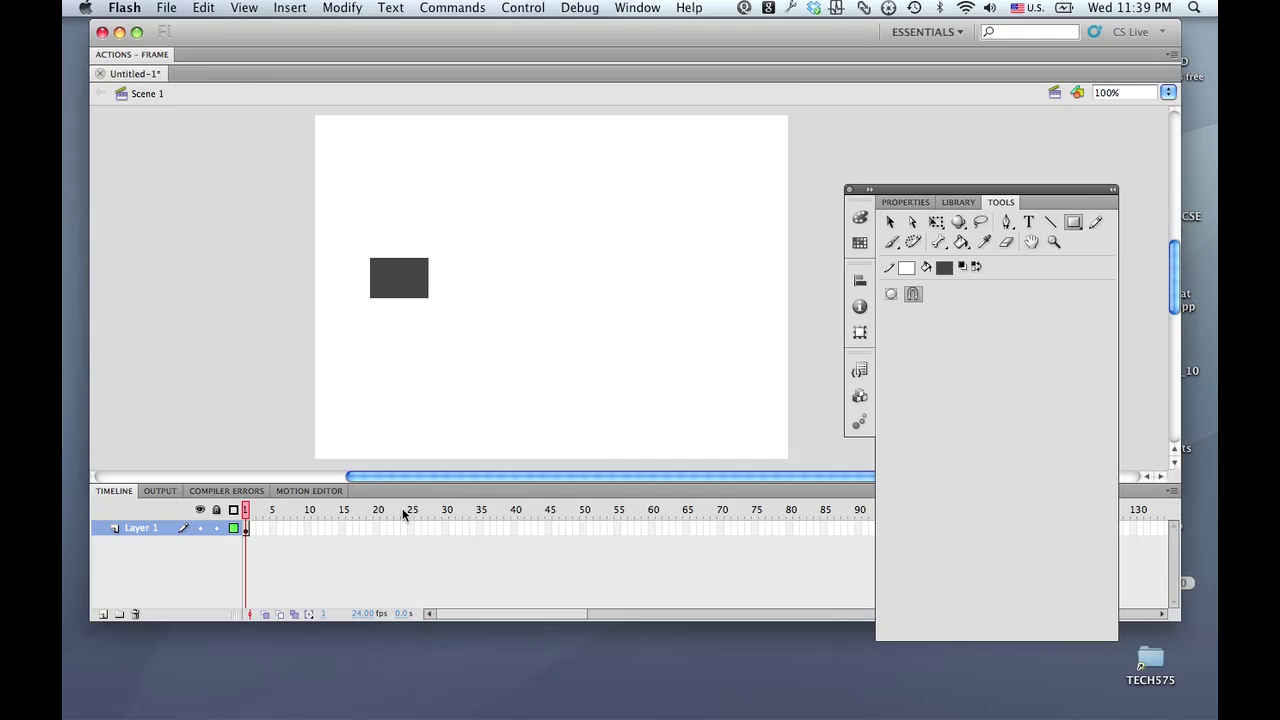
pyautogui.click(484, 528)
pyautogui.press('F7')
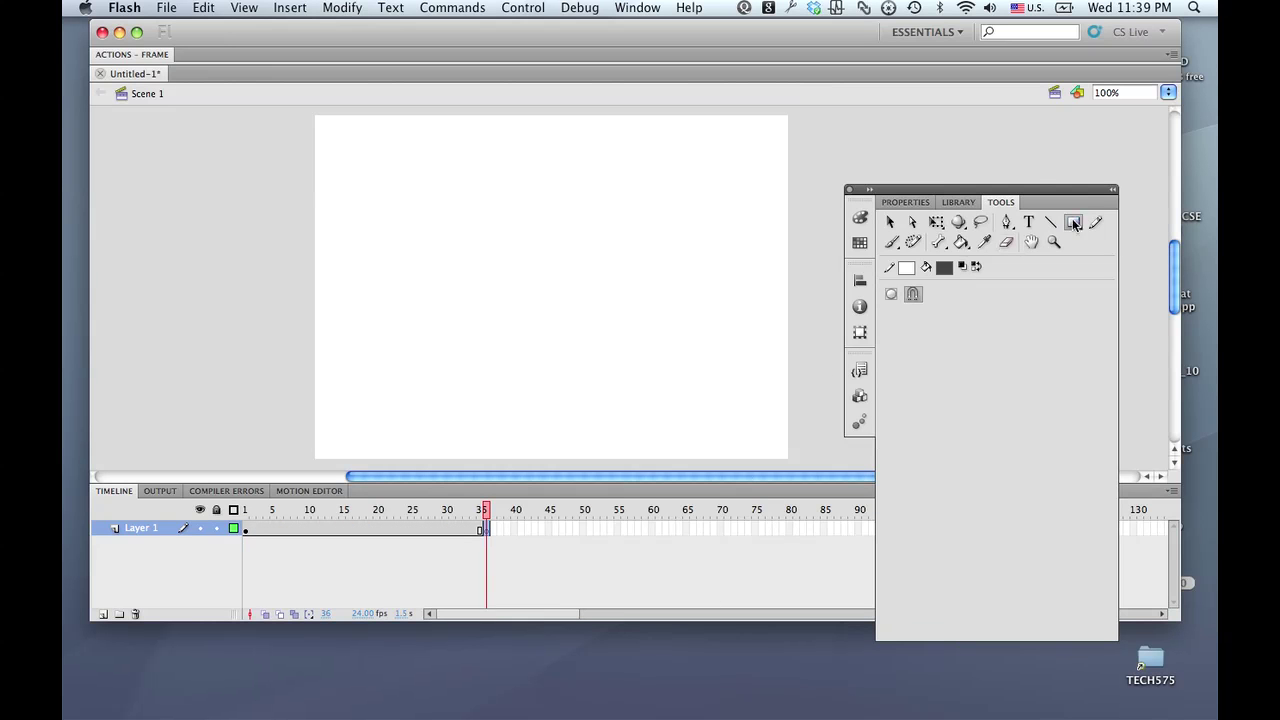
# Step: Draw a dark circle in the lower right of the stage on frame 36
pyautogui.moveTo(1075, 224); pyautogui.dragTo(1002, 242)
pyautogui.moveTo(594, 327); pyautogui.dragTo(651, 384)
pyautogui.click(341, 529)
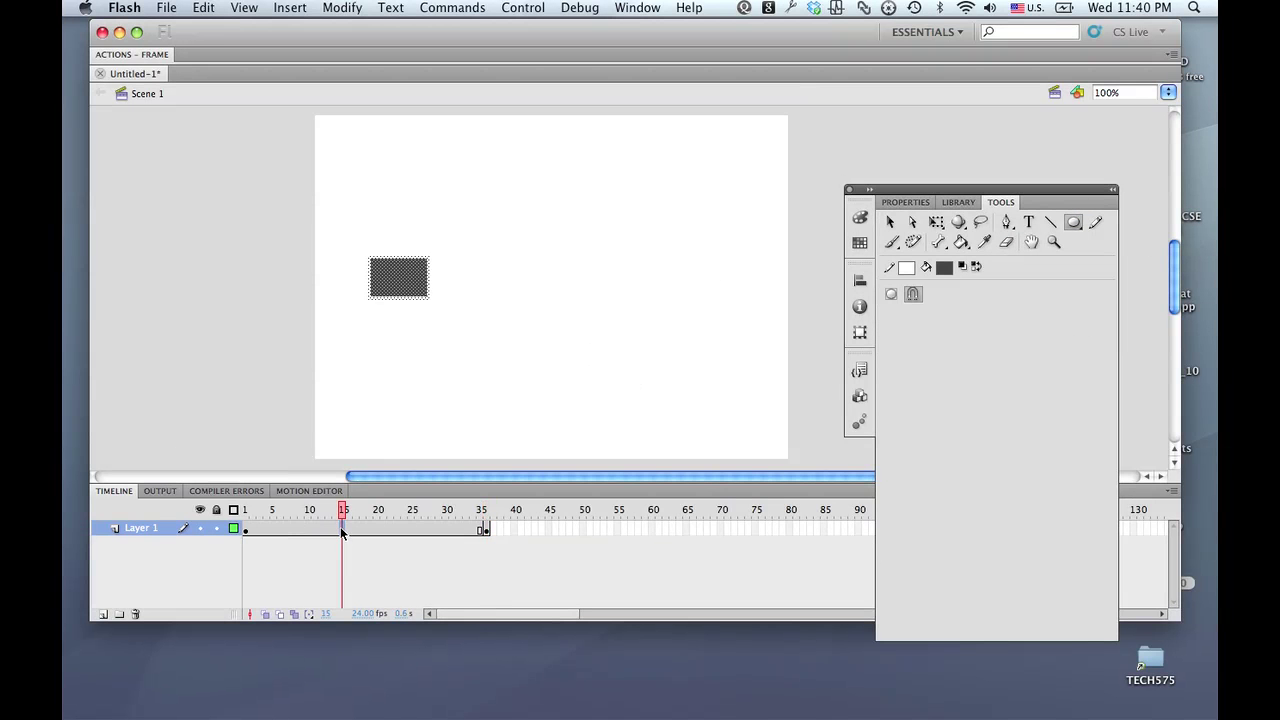
# Step: Add a shape tween at frame 15 morphing the rectangle into the circle, and play it back
pyautogui.rightClick(341, 531)
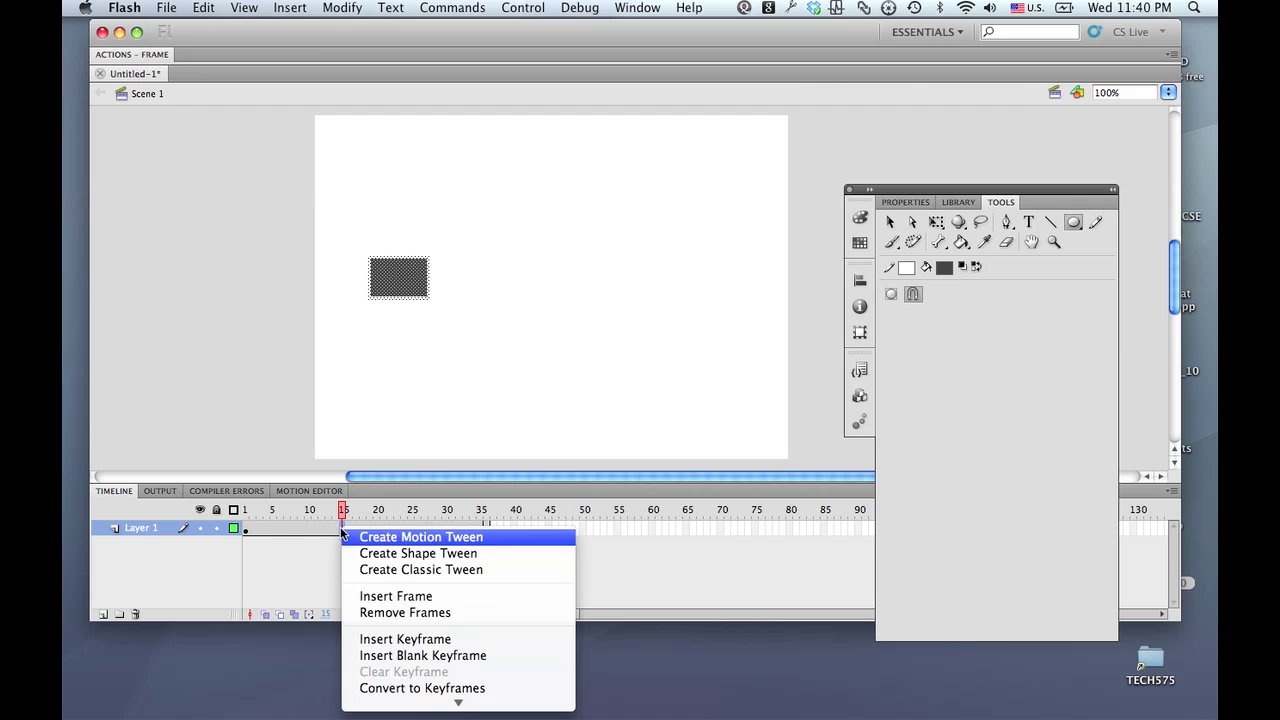
pyautogui.click(372, 554)
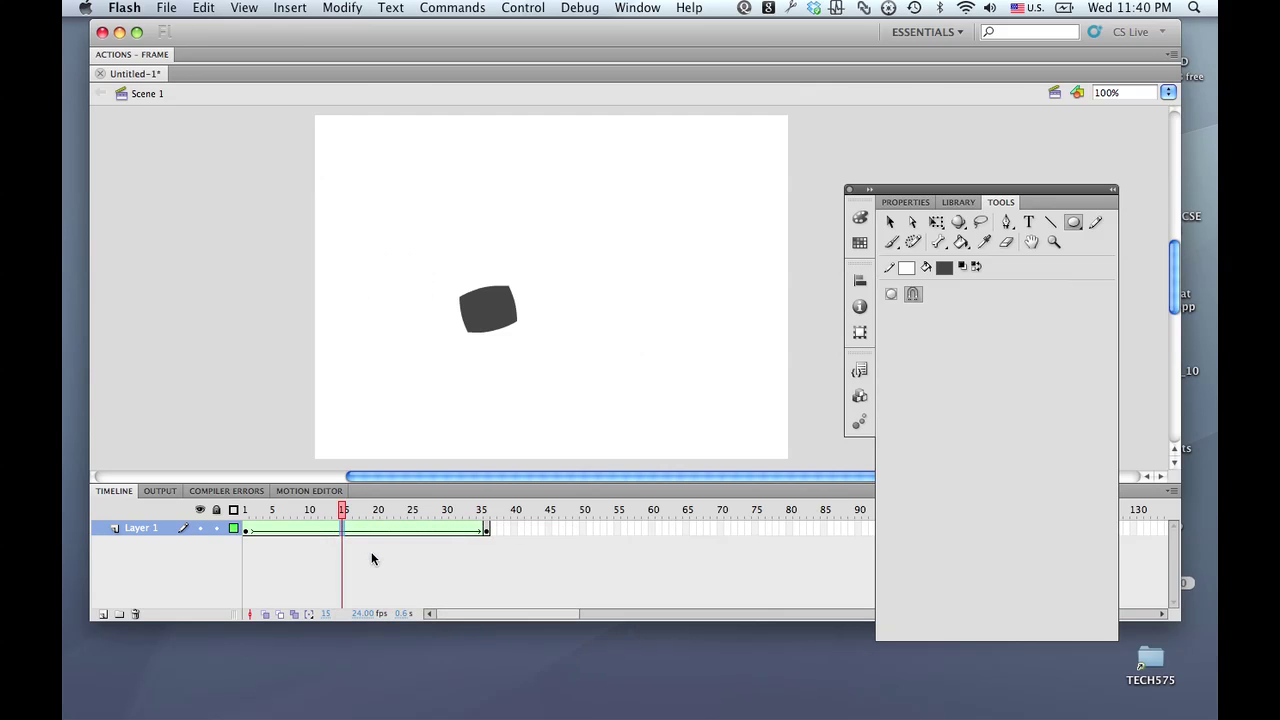
pyautogui.press('Return')
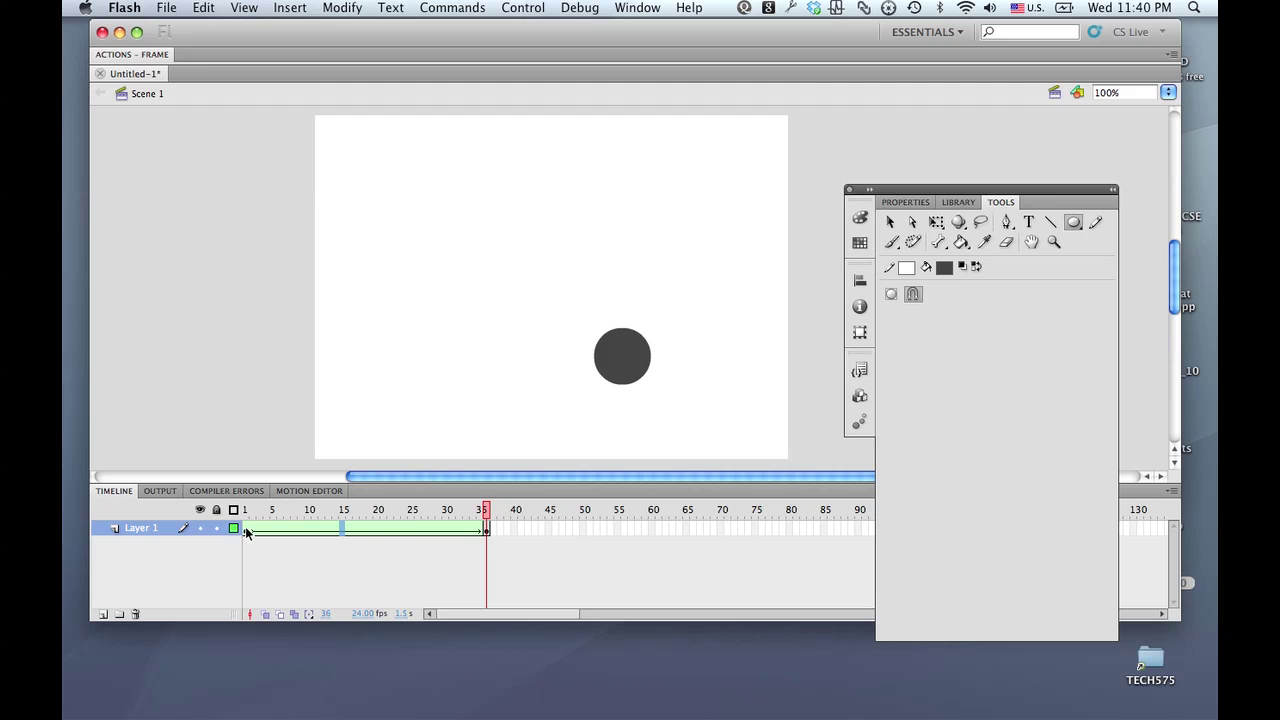
pyautogui.click(161, 528)
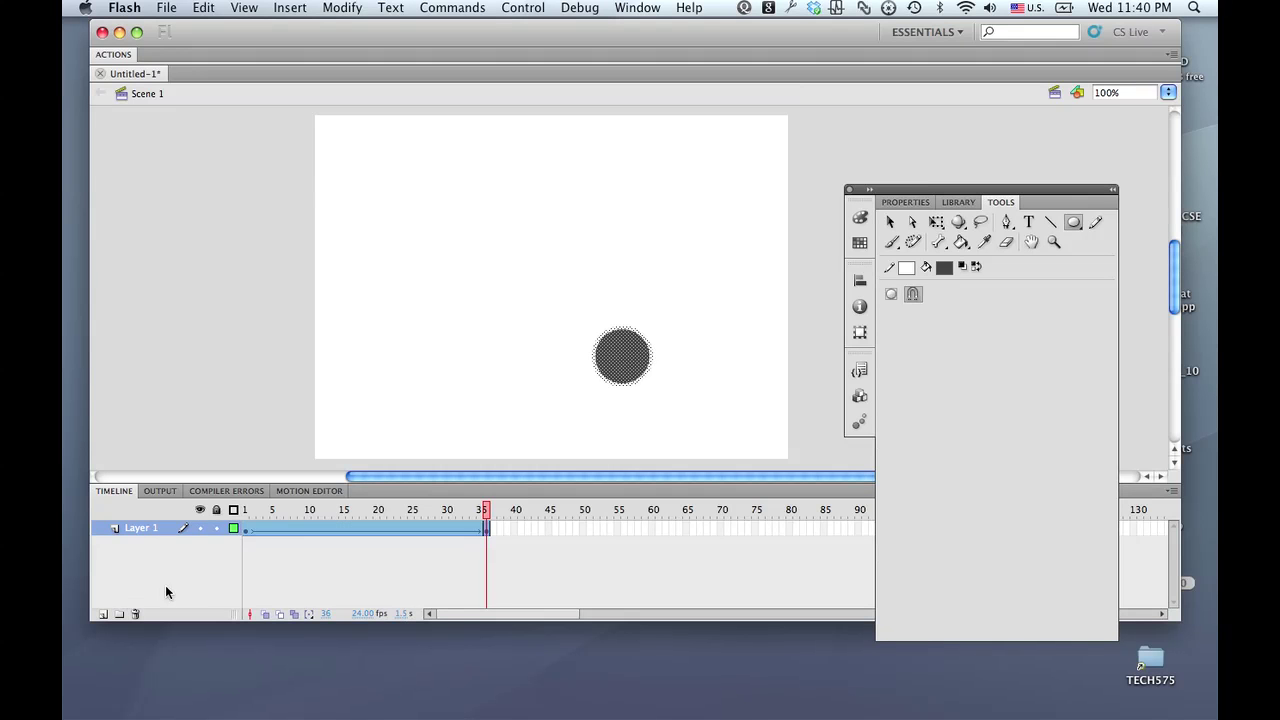
# Step: Add Layer 2, delete Layer 1 with its shape tween, and return to frame 1
pyautogui.click(104, 614)
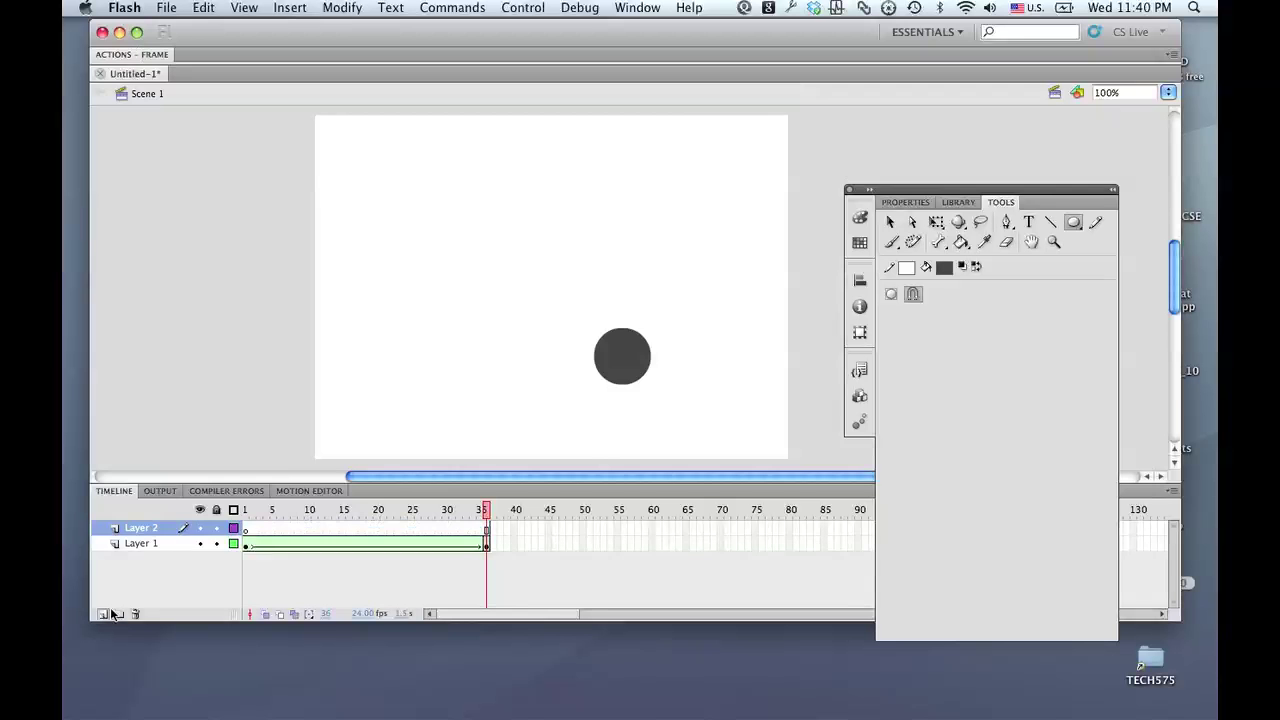
pyautogui.click(151, 545)
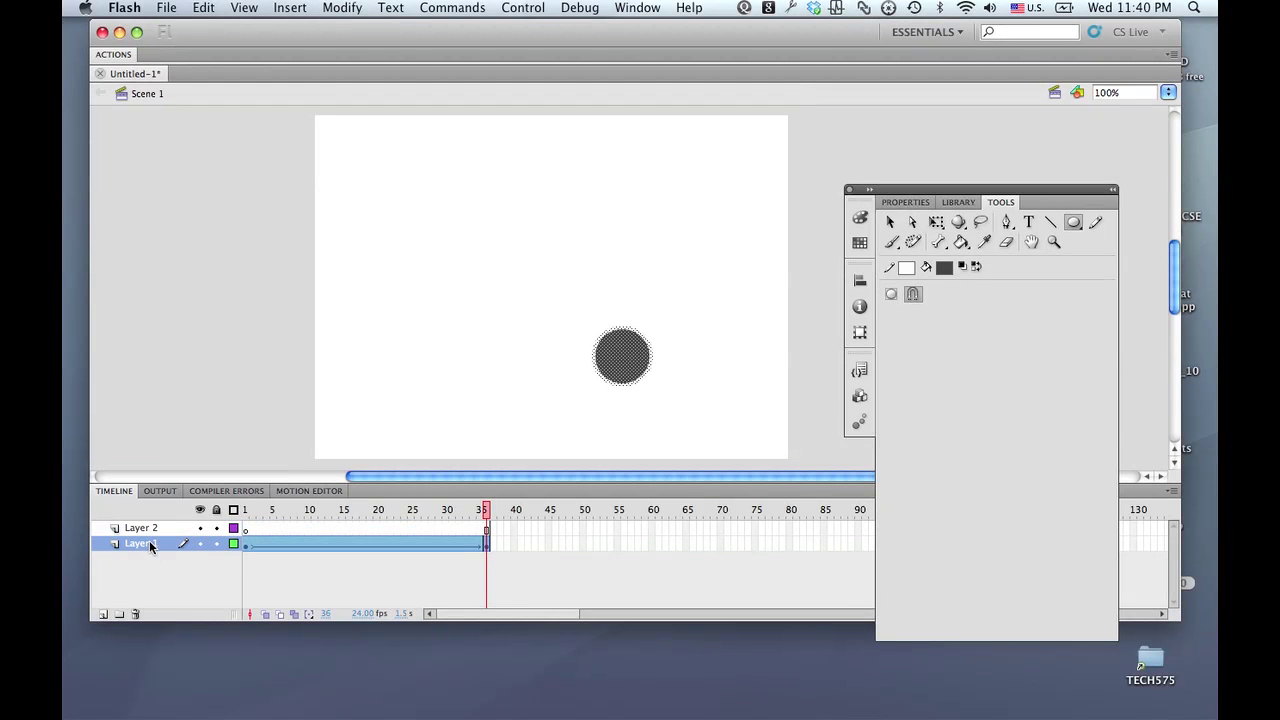
pyautogui.click(136, 614)
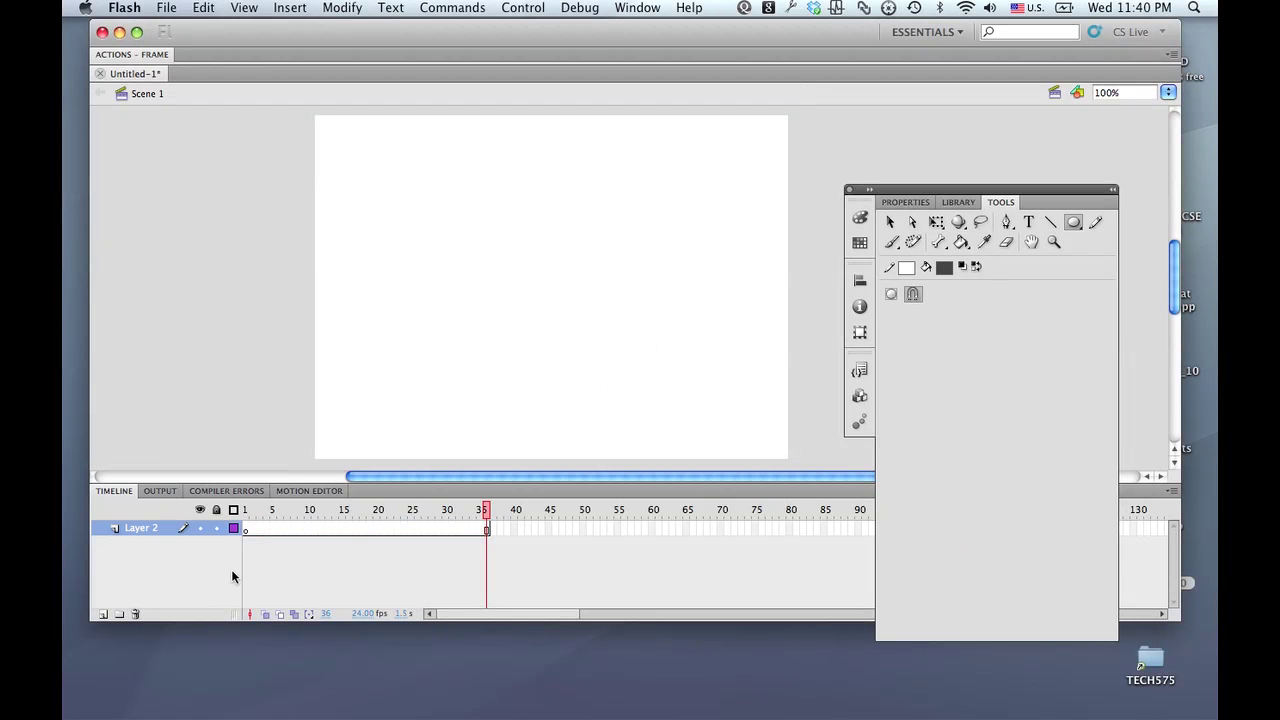
pyautogui.click(246, 512)
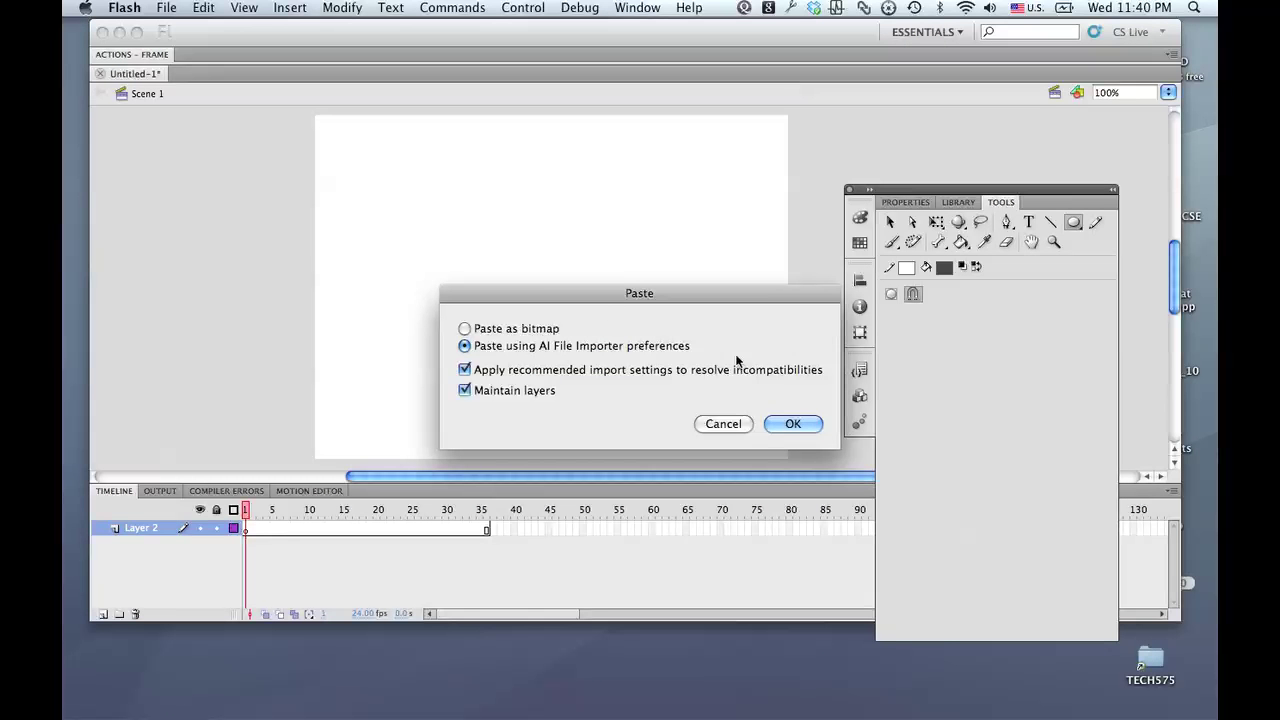
# Step: Paste the bird artwork and move it to the lower right at X 309, Y 222.35
pyautogui.click(784, 421)
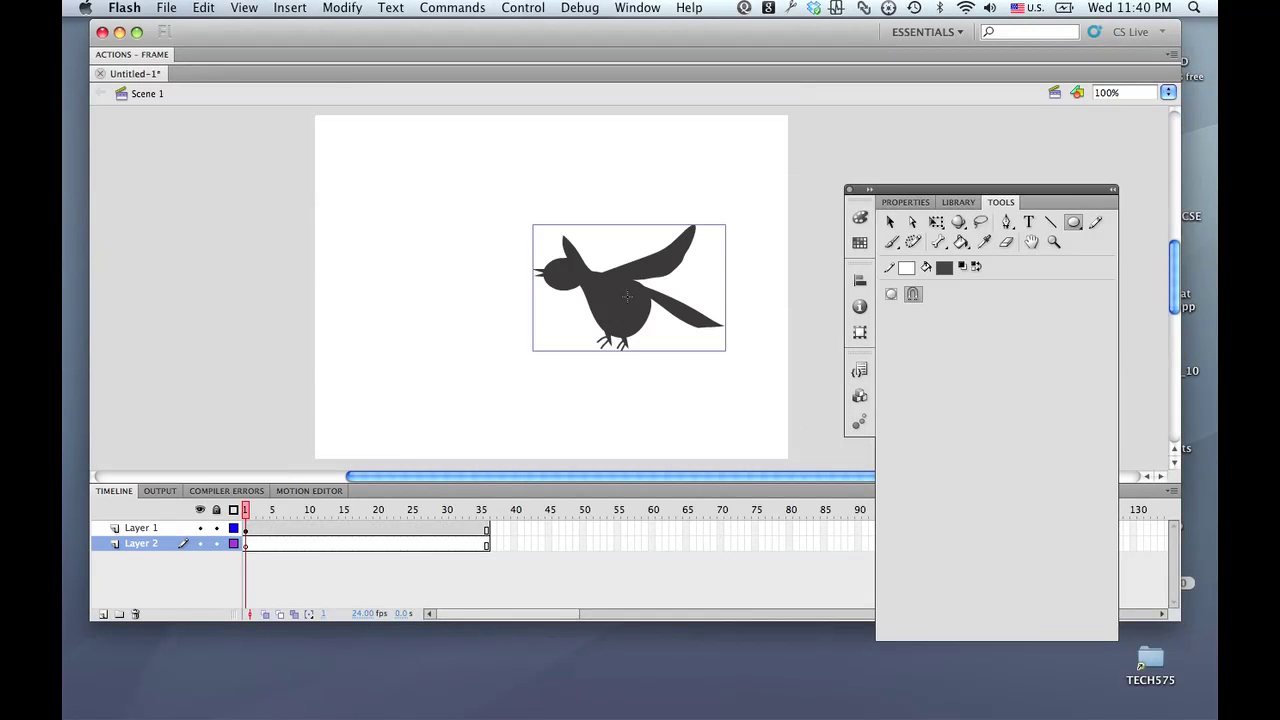
pyautogui.click(899, 203)
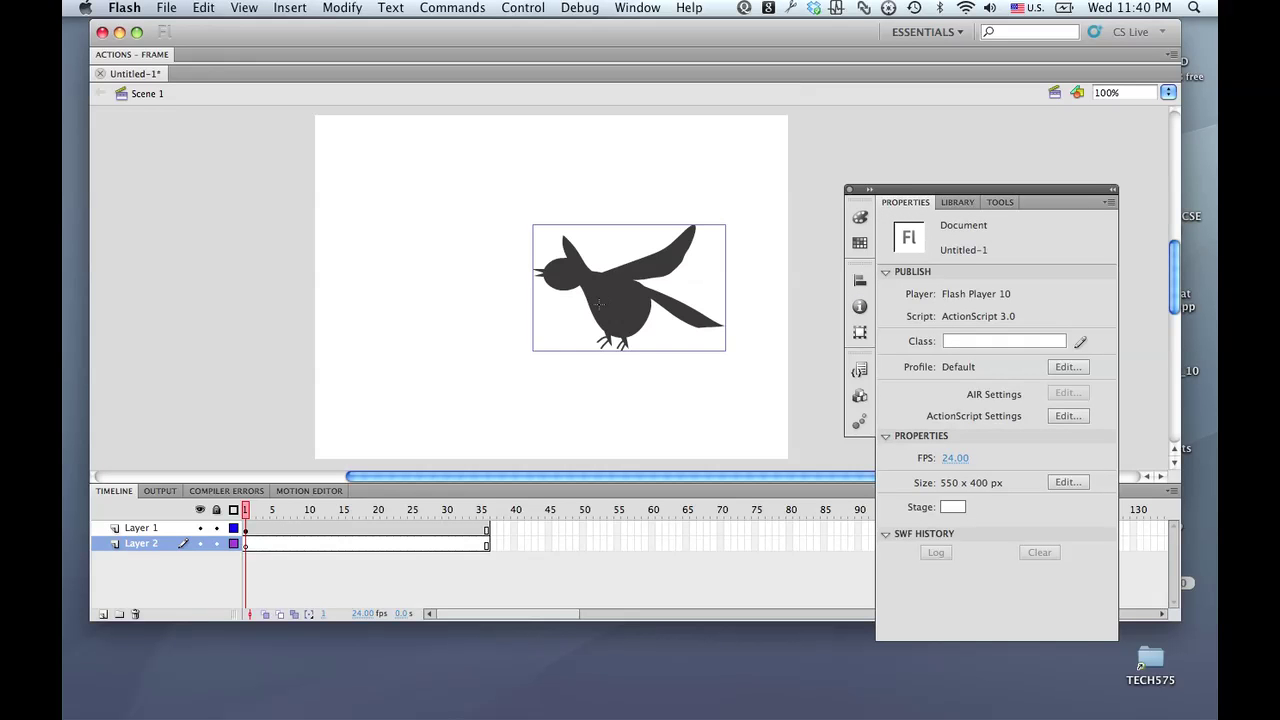
pyautogui.click(713, 278)
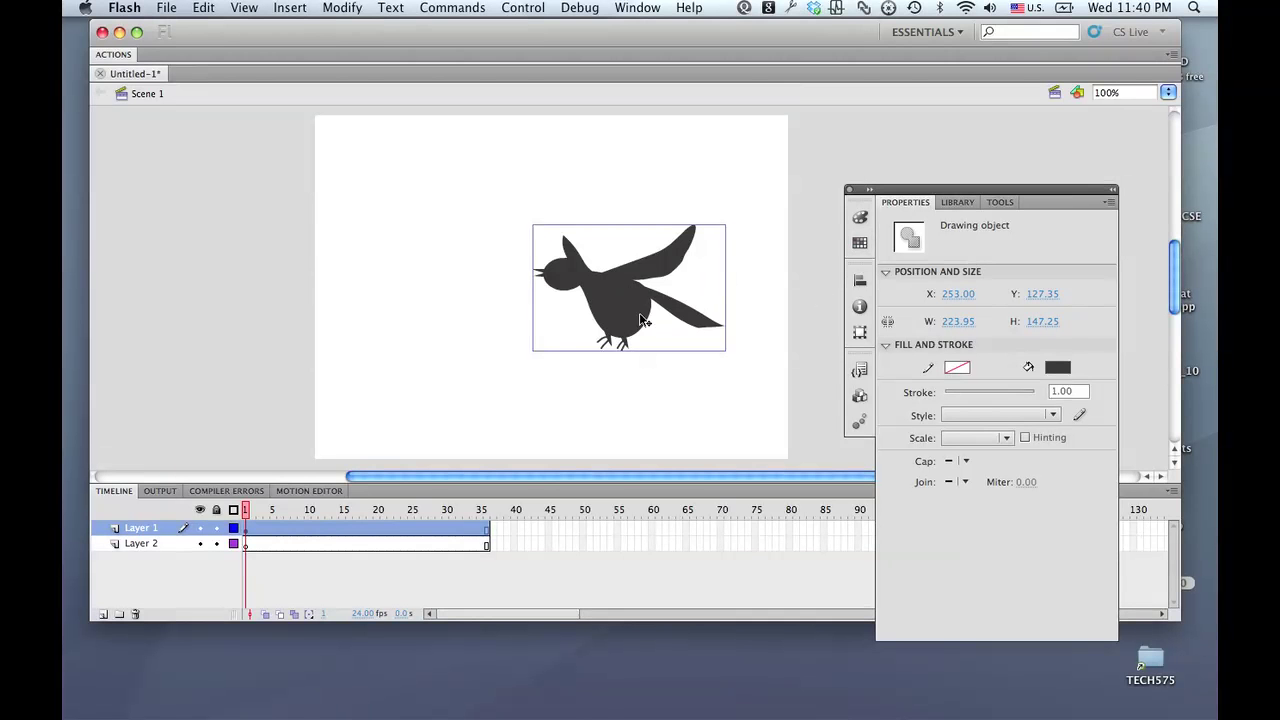
pyautogui.moveTo(622, 306); pyautogui.dragTo(672, 388)
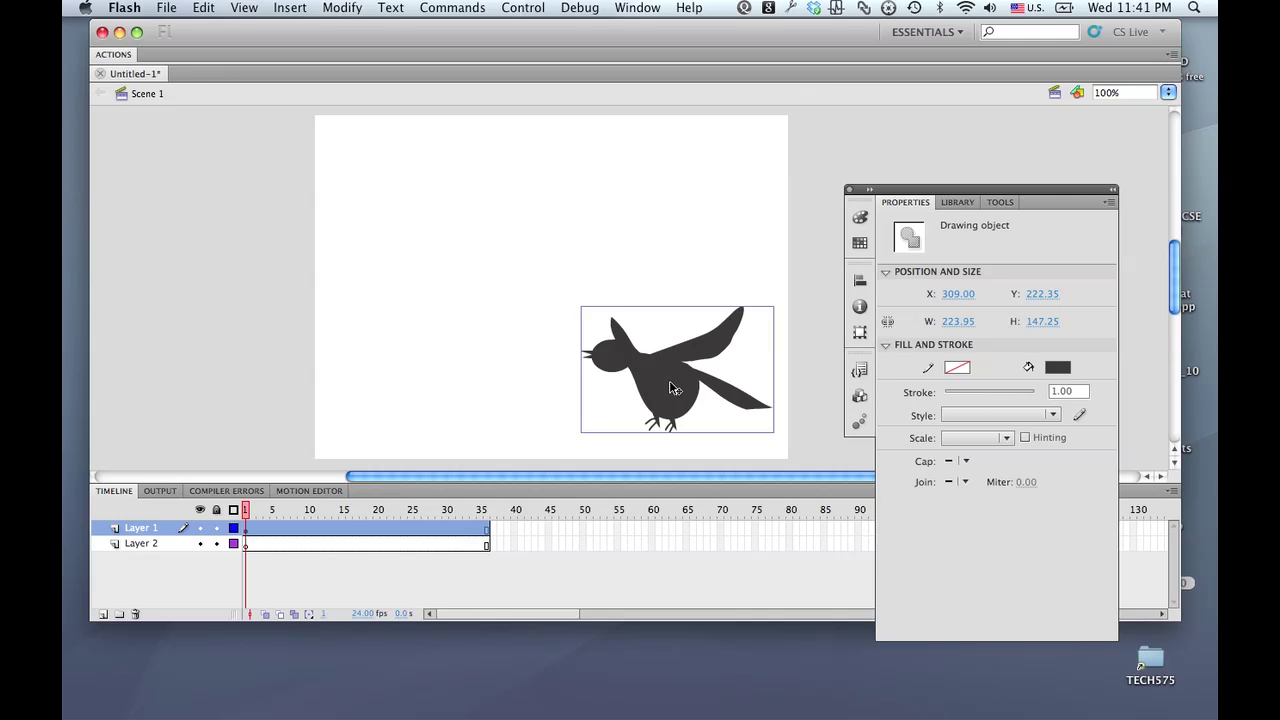
pyautogui.press('super+shift+e')
pyautogui.click(672, 388)
# Step: Convert the bird into a Movie Clip symbol named Symbol 1
pyautogui.rightClick(671, 388)
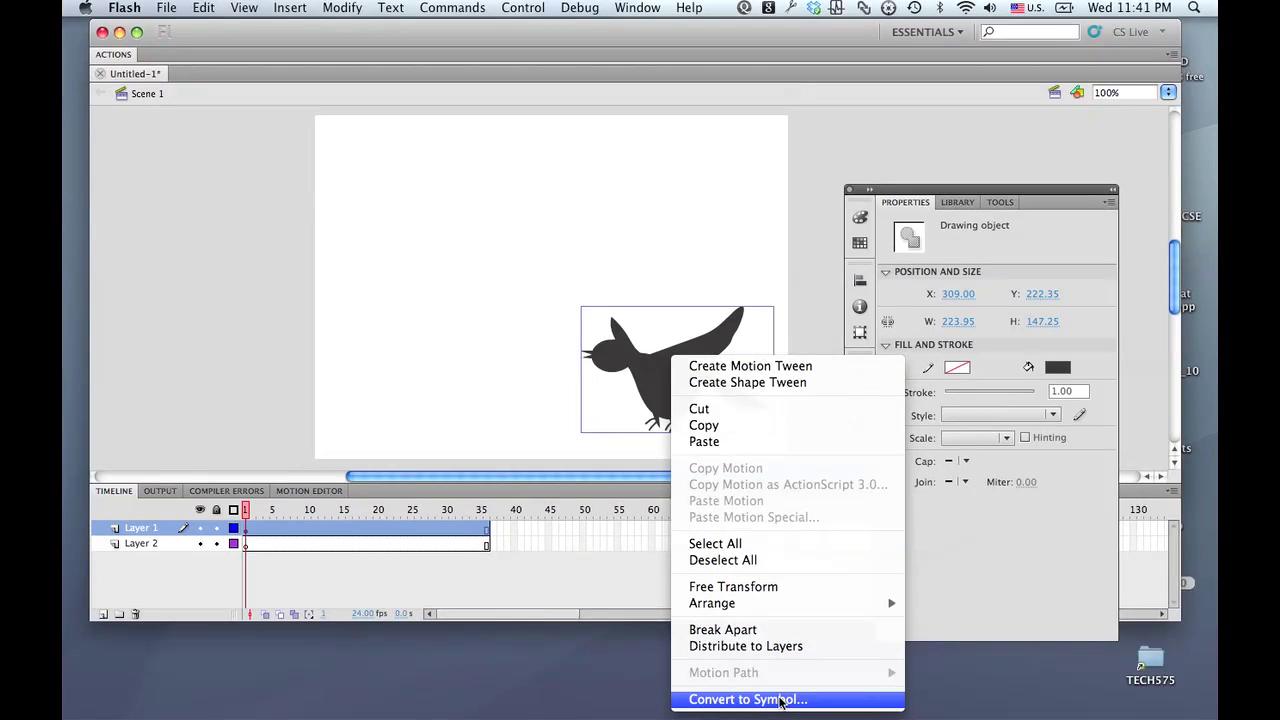
pyautogui.click(780, 700)
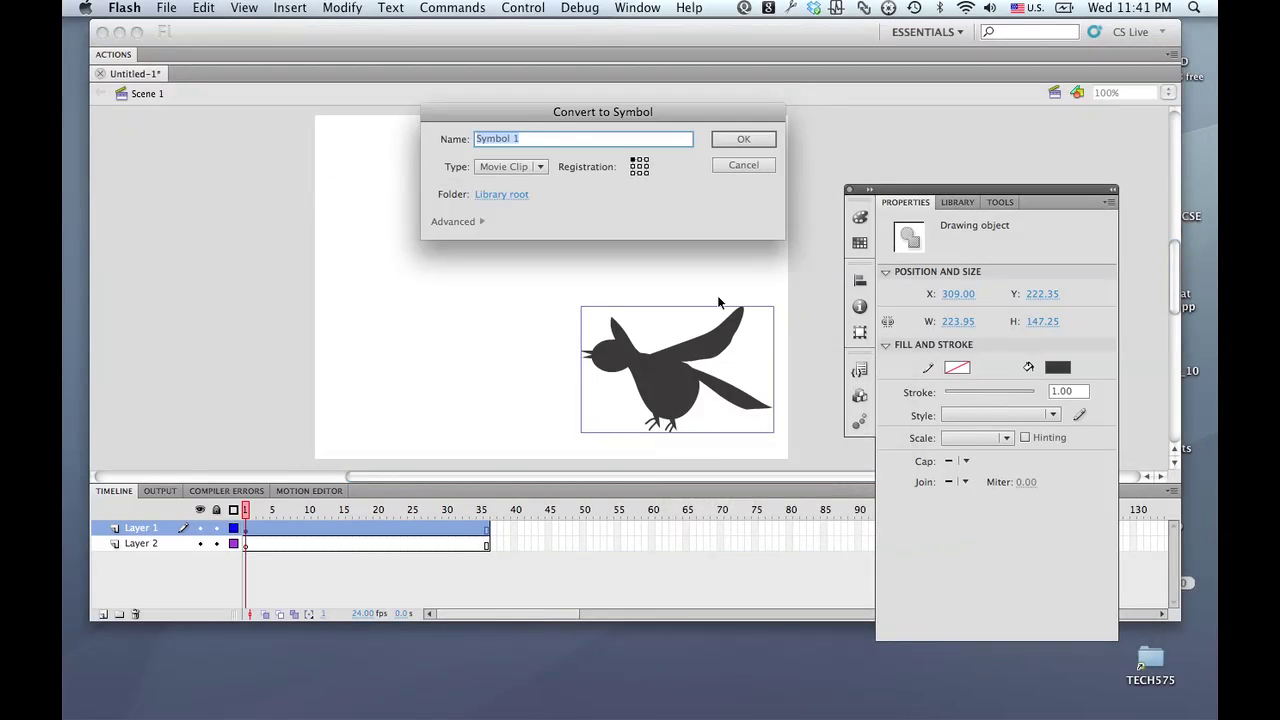
pyautogui.click(740, 140)
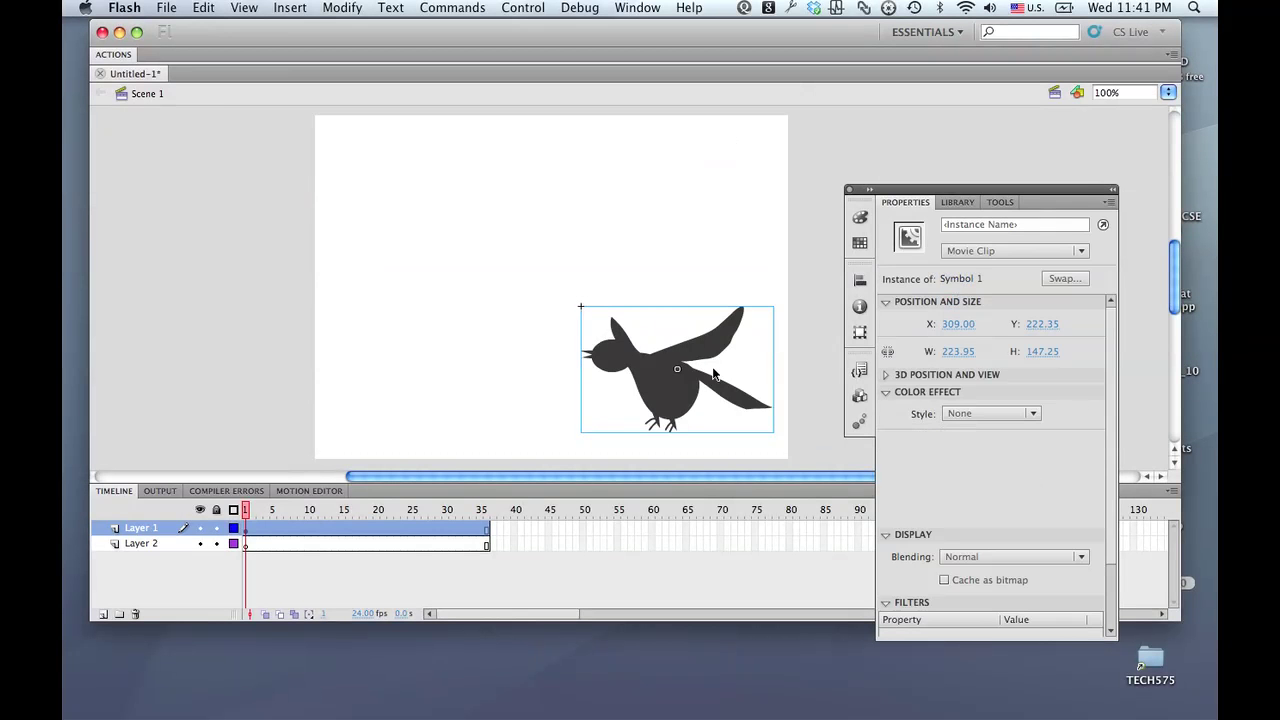
# Step: Add a motion tween to the bird and extend its span to frame 45
pyautogui.rightClick(659, 388)
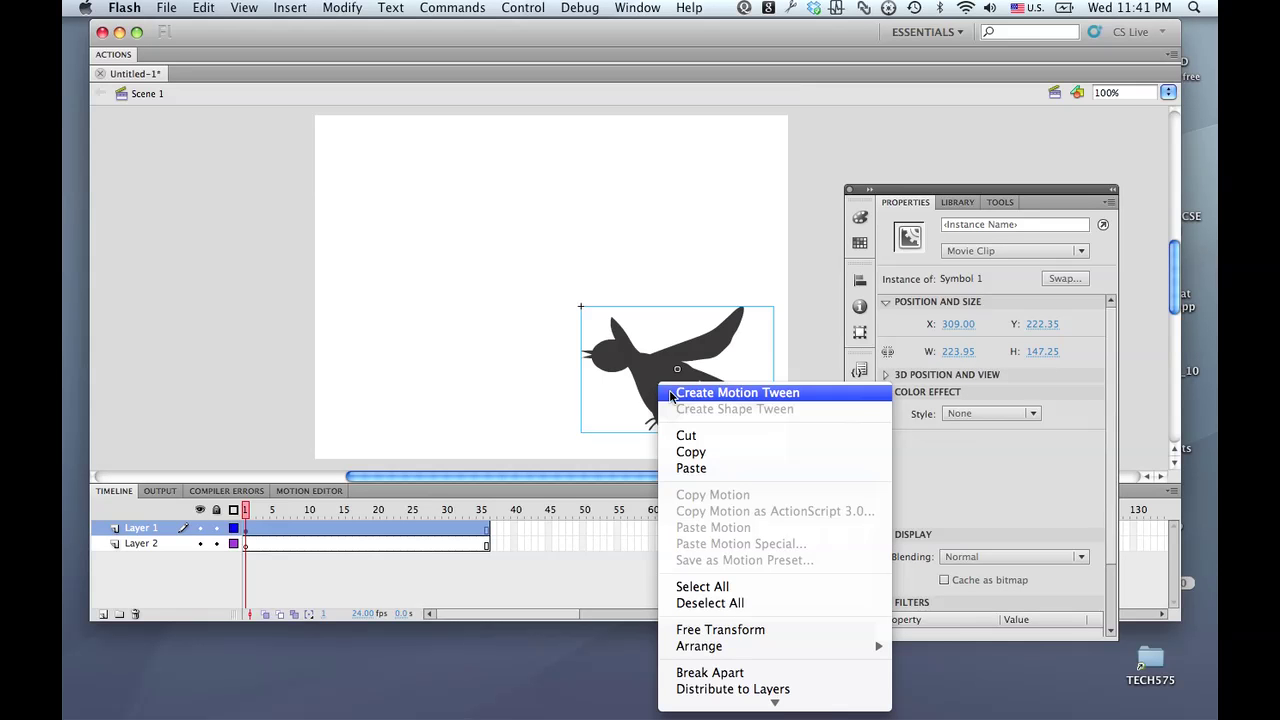
pyautogui.click(671, 394)
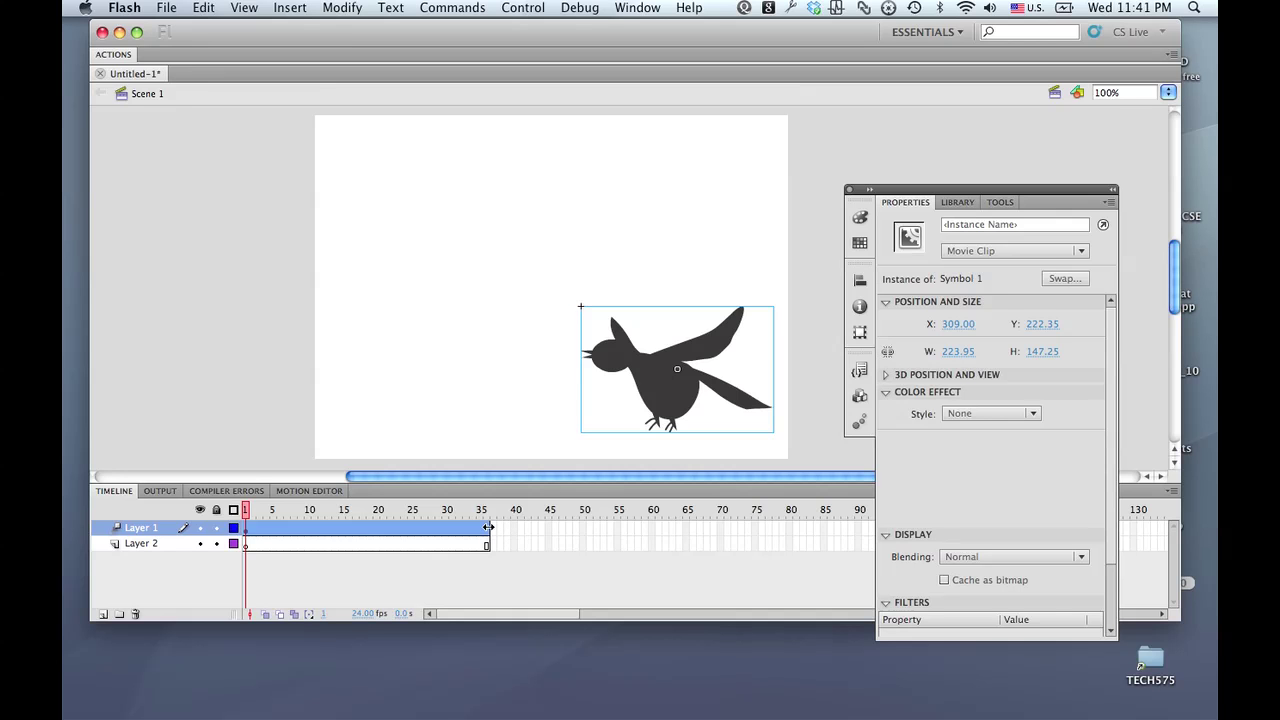
pyautogui.moveTo(488, 527); pyautogui.dragTo(550, 524)
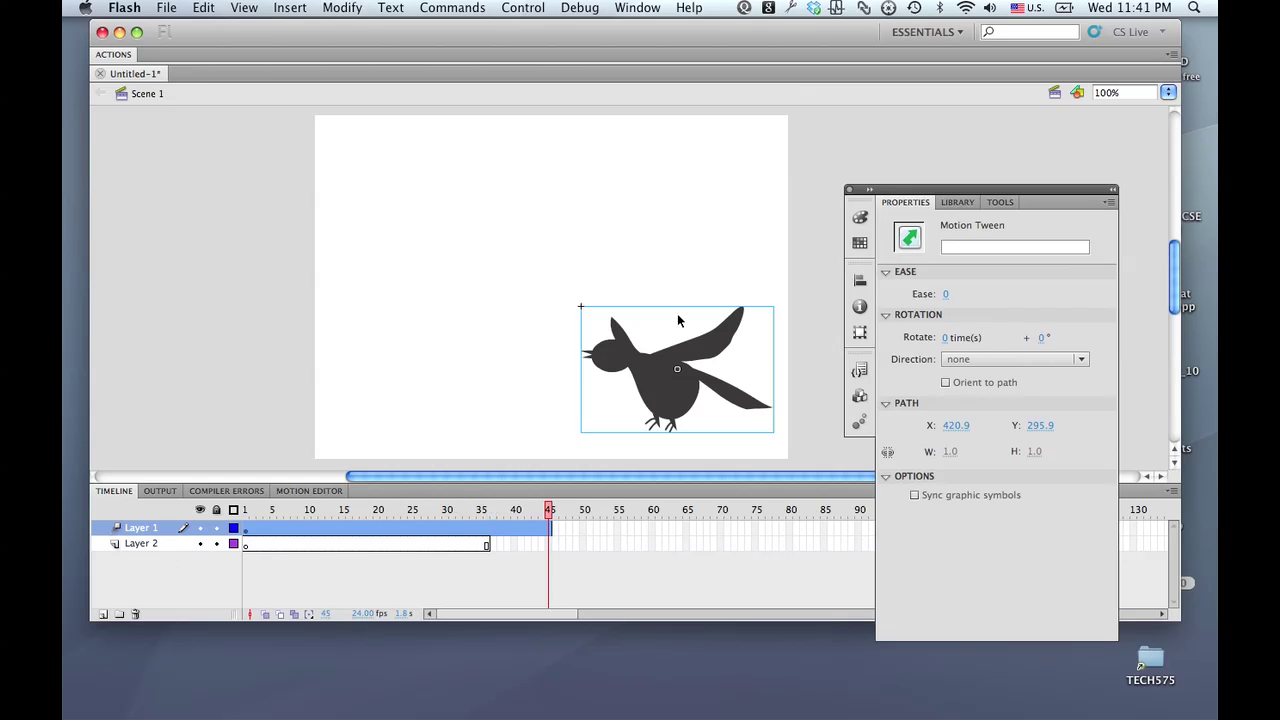
# Step: At frame 45, move the bird to the upper left and bend its path into a curve
pyautogui.click(660, 372)
pyautogui.moveTo(660, 372); pyautogui.dragTo(409, 210)
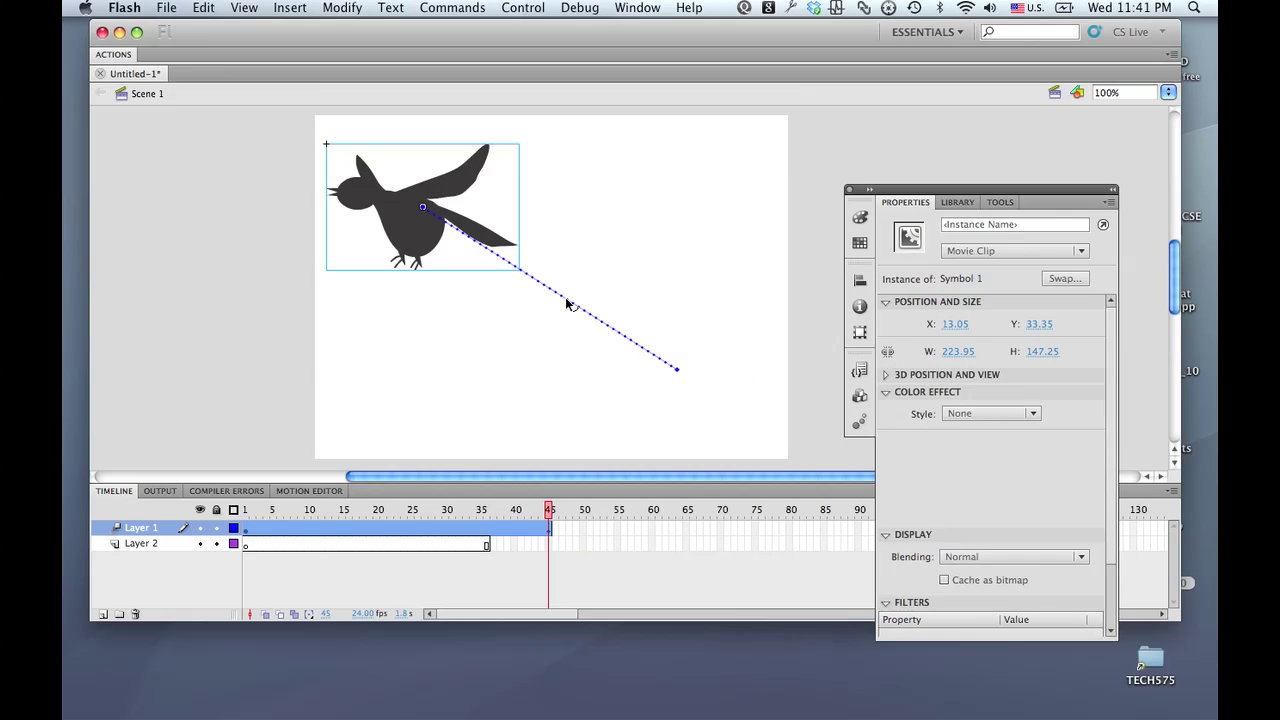
pyautogui.moveTo(569, 301); pyautogui.dragTo(772, 308)
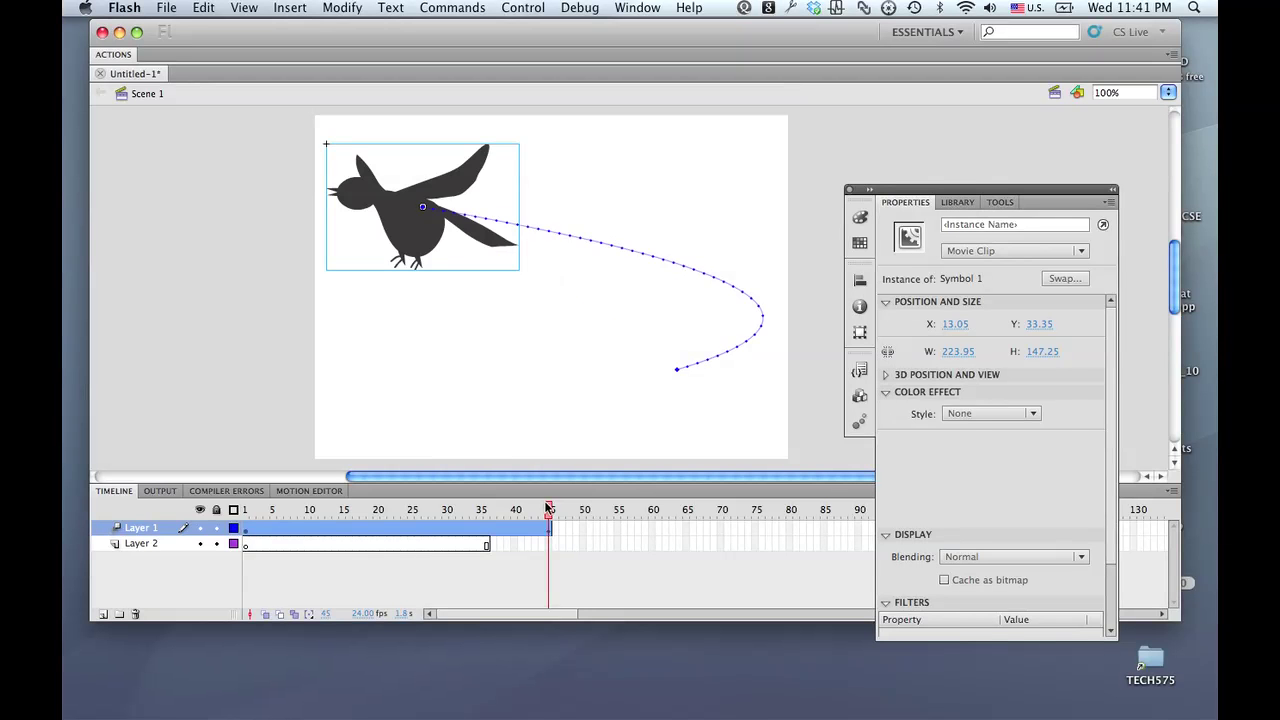
pyautogui.moveTo(549, 509); pyautogui.dragTo(557, 541)
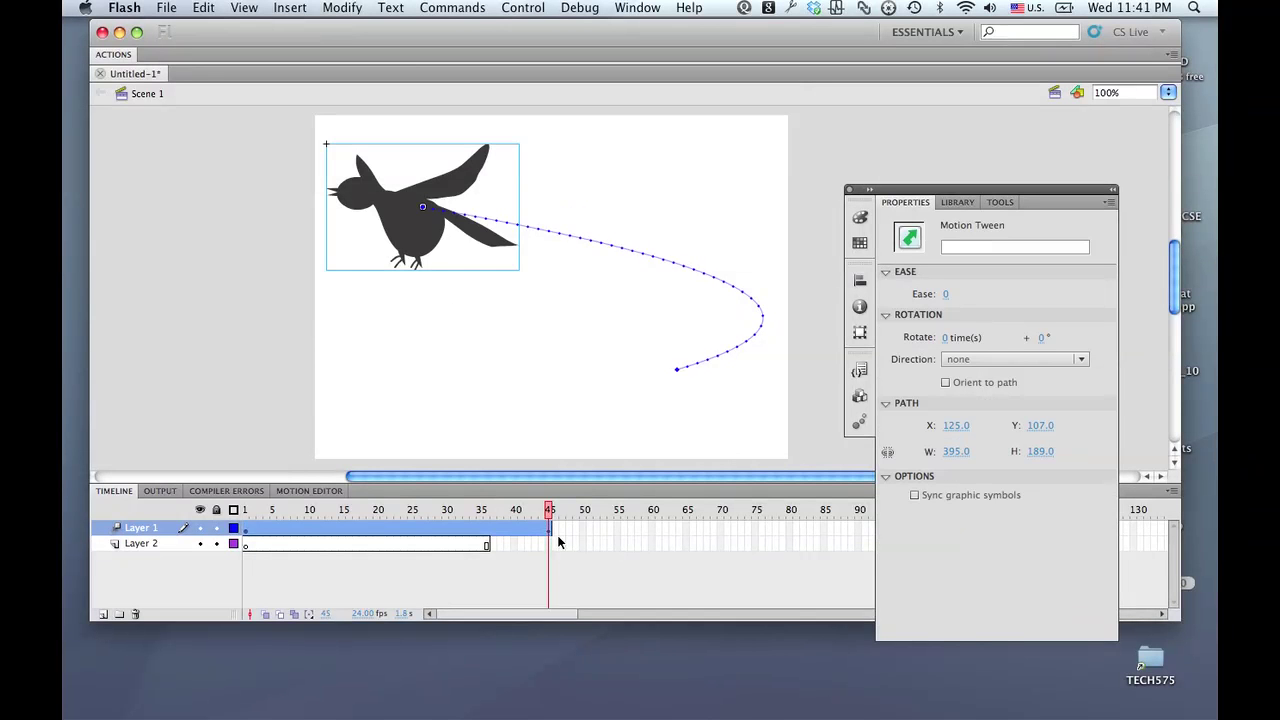
# Step: Inside Symbol 1, break the bird apart, add a blank keyframe at frame 45, and enable onion skin
pyautogui.doubleClick(417, 232)
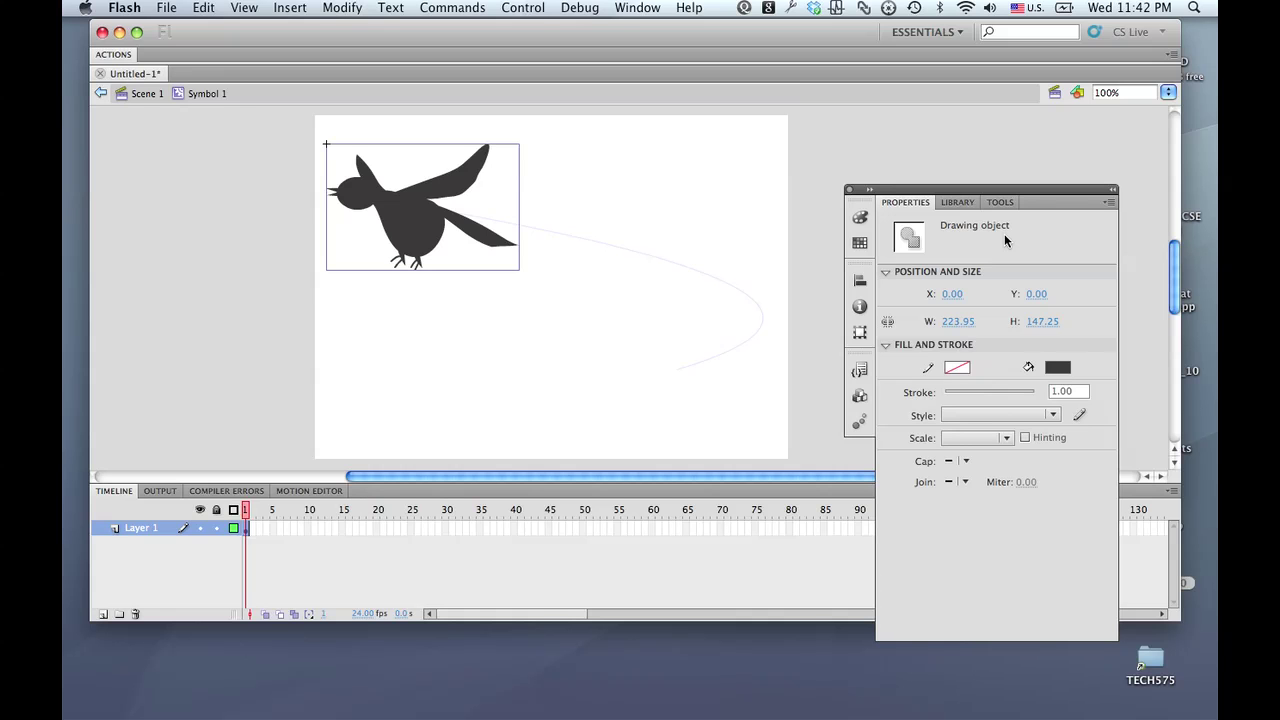
pyautogui.press('super+b')
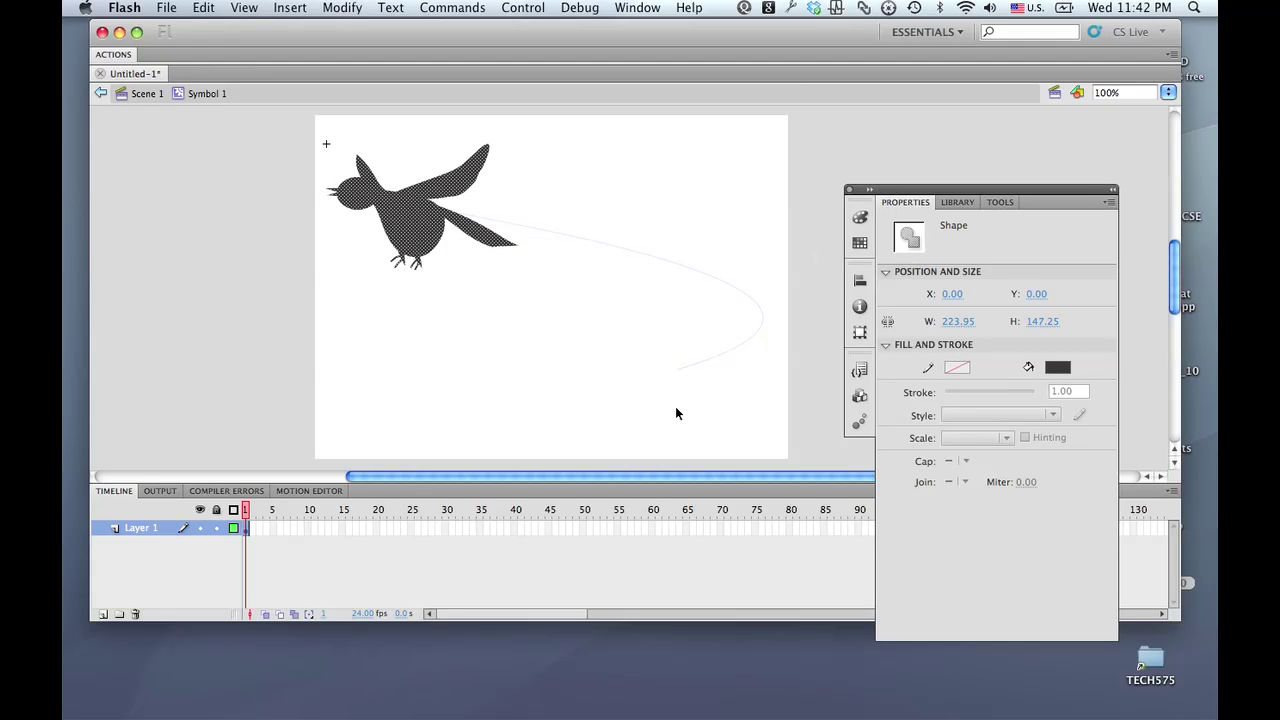
pyautogui.click(548, 528)
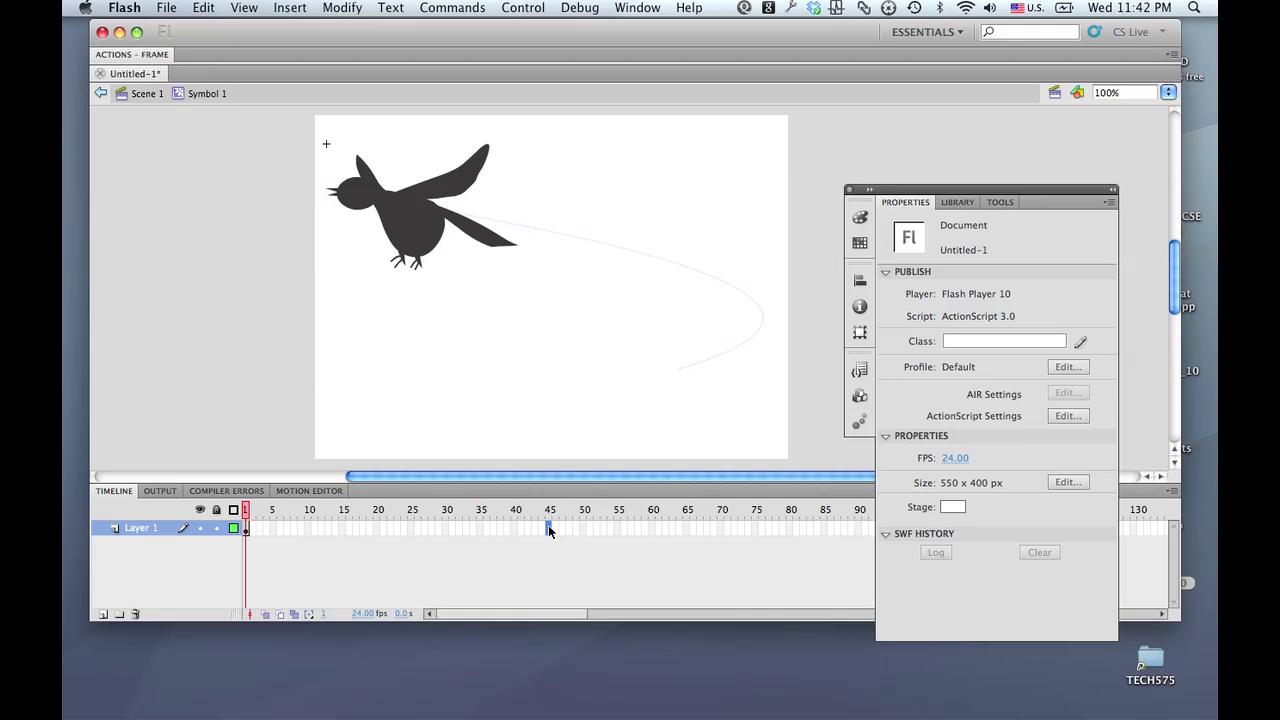
pyautogui.press('F7')
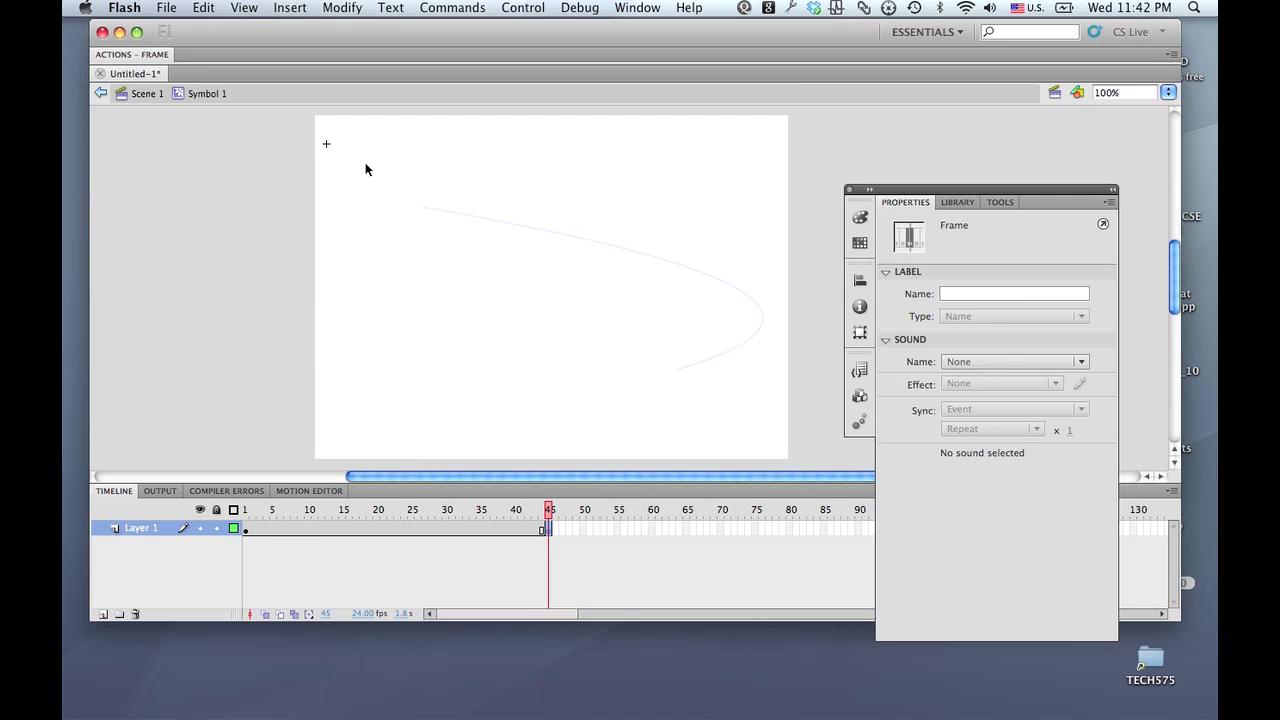
pyautogui.click(265, 614)
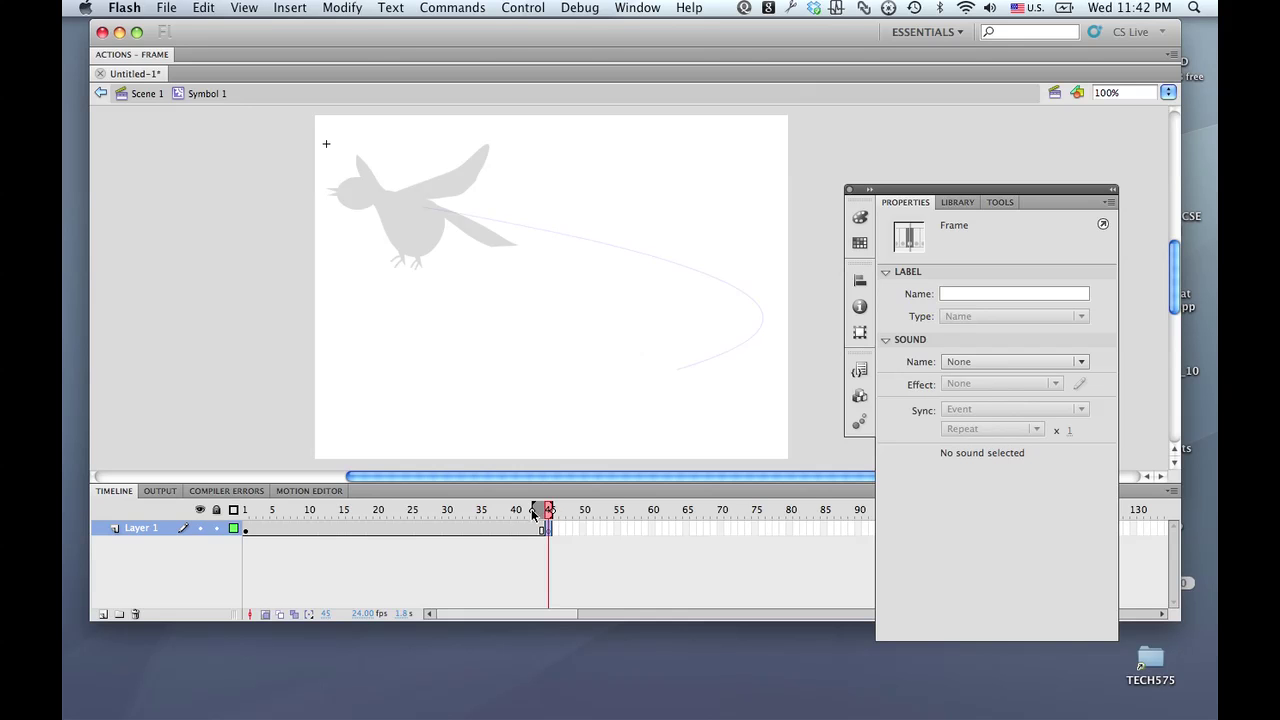
pyautogui.moveTo(533, 513)
pyautogui.mouseDown()
pyautogui.moveTo(503, 512)
pyautogui.moveTo(537, 512)
pyautogui.moveTo(505, 512)
pyautogui.moveTo(521, 513)
pyautogui.mouseUp()
# Step: Start a text box over the ghosted bird with the font size set to 98 pt
pyautogui.click(1000, 202)
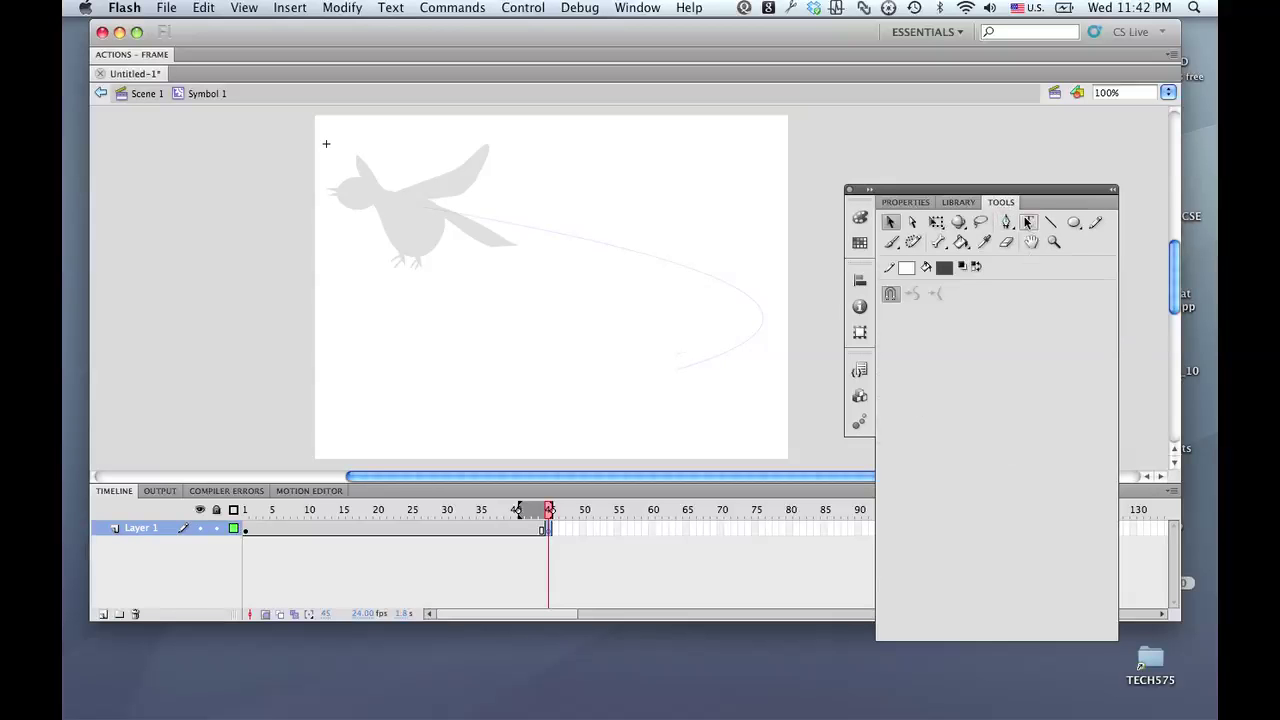
pyautogui.click(1027, 221)
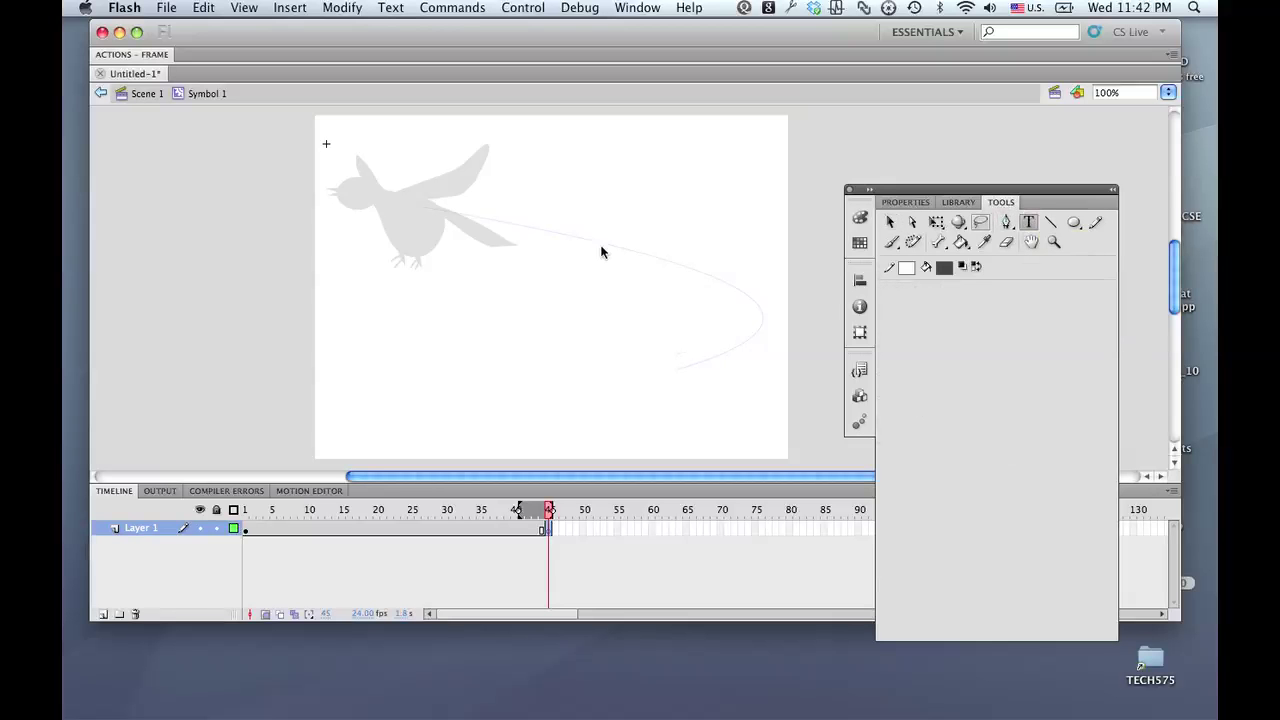
pyautogui.click(401, 207)
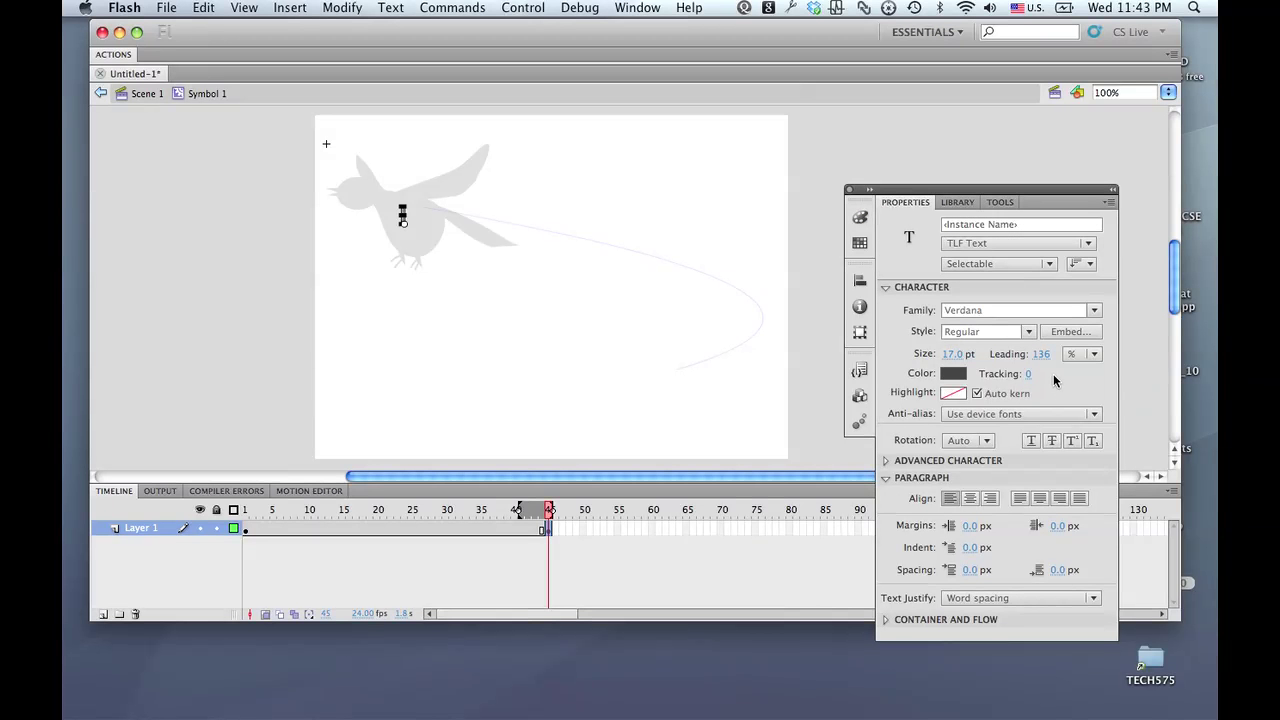
pyautogui.click(954, 354)
pyautogui.write('48')
pyautogui.press('Return')
pyautogui.moveTo(980, 353); pyautogui.dragTo(1022, 354)
# Step: Type the letter B and move it up-left onto the bird's body
pyautogui.write('B')
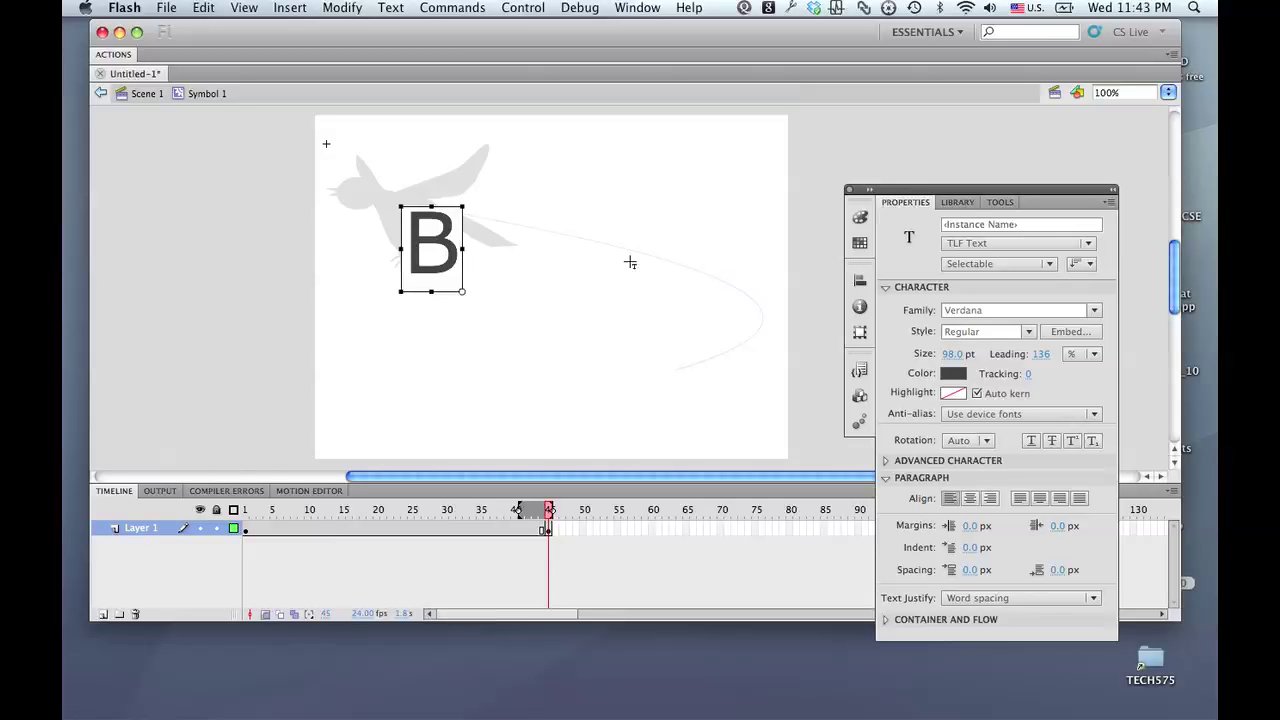
pyautogui.write('v')
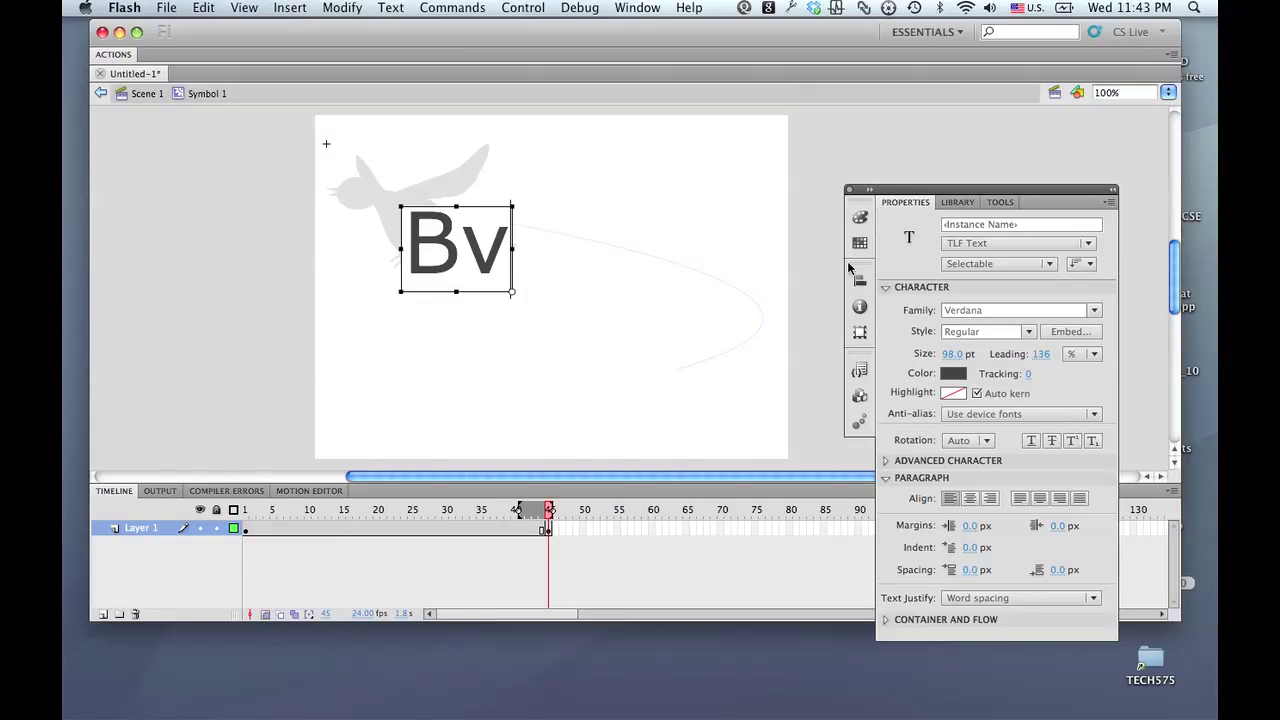
pyautogui.press('BackSpace')
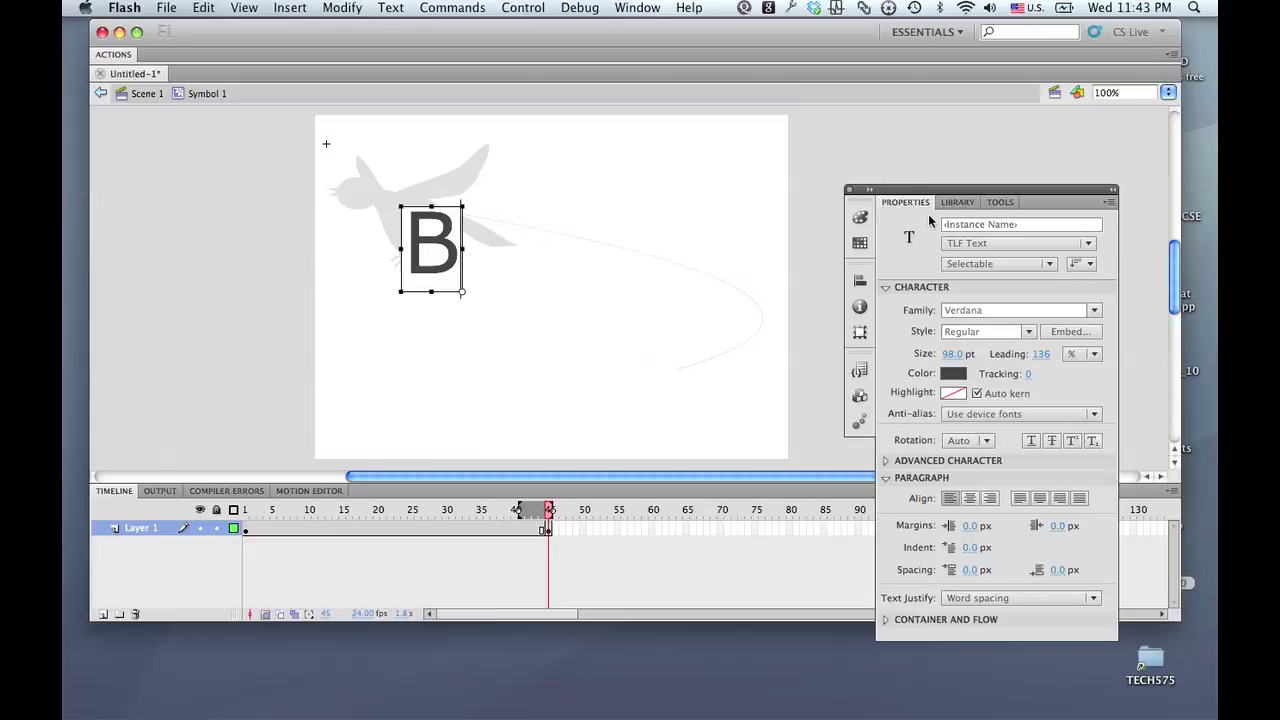
pyautogui.click(998, 203)
pyautogui.click(890, 222)
pyautogui.moveTo(429, 245); pyautogui.dragTo(405, 213)
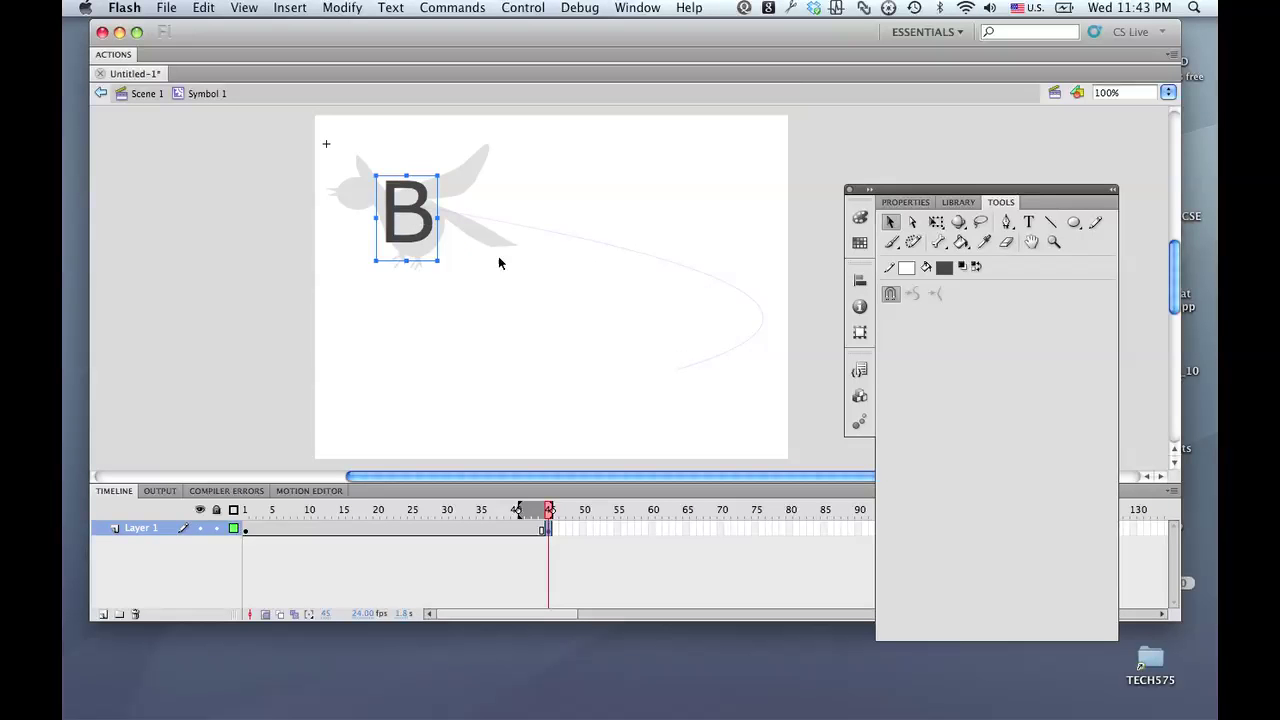
# Step: Scale up the B, break it apart twice into a 78.70 × 104.30 fill, and hide onion skin
pyautogui.click(935, 223)
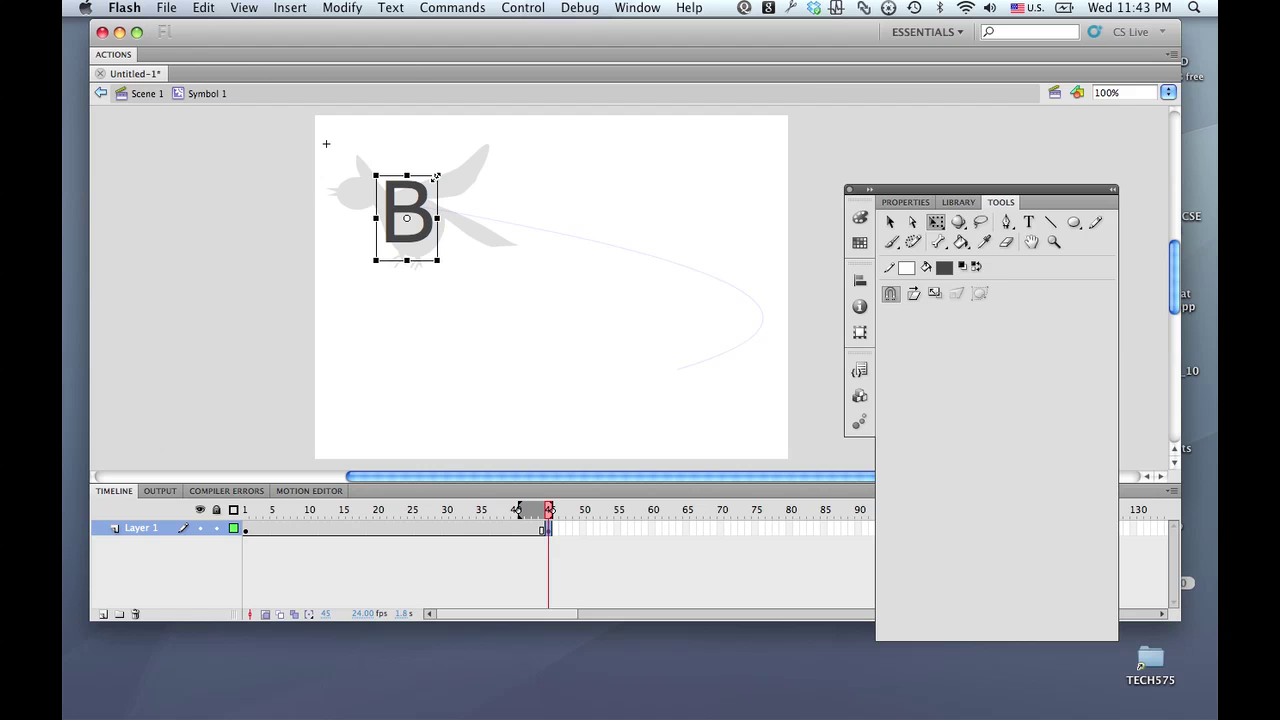
pyautogui.moveTo(436, 176); pyautogui.dragTo(452, 157)
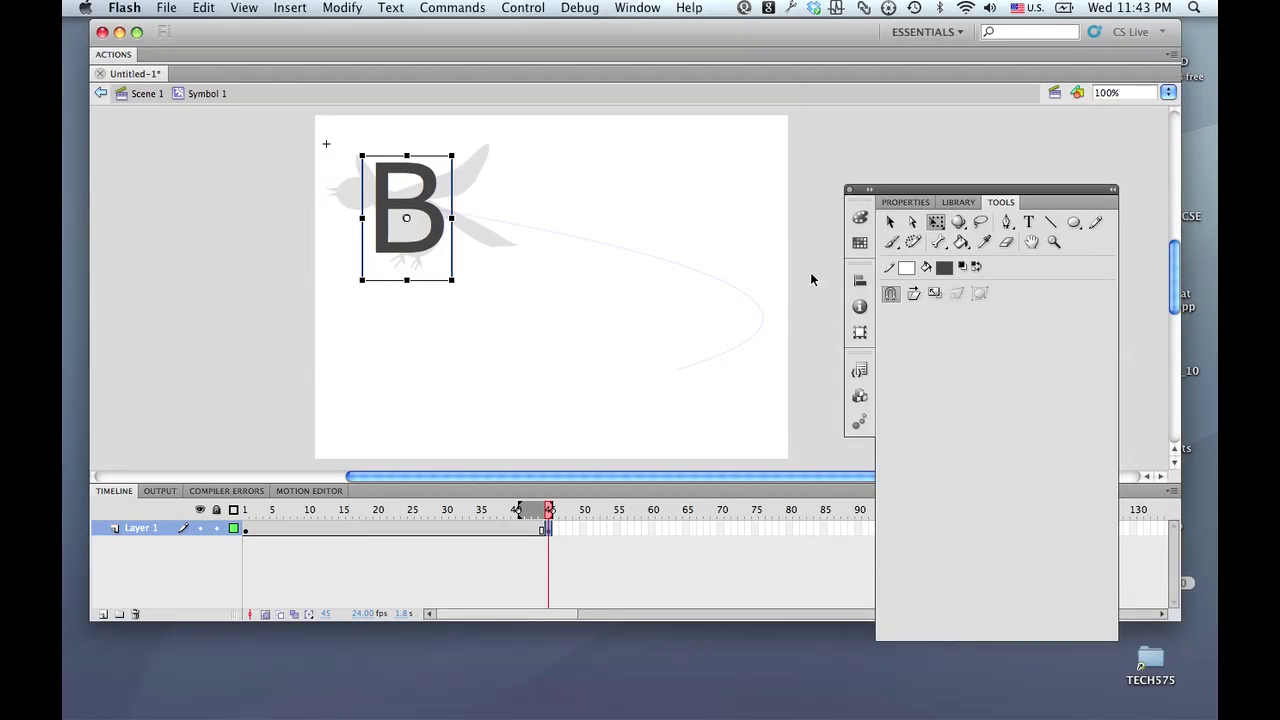
pyautogui.click(910, 204)
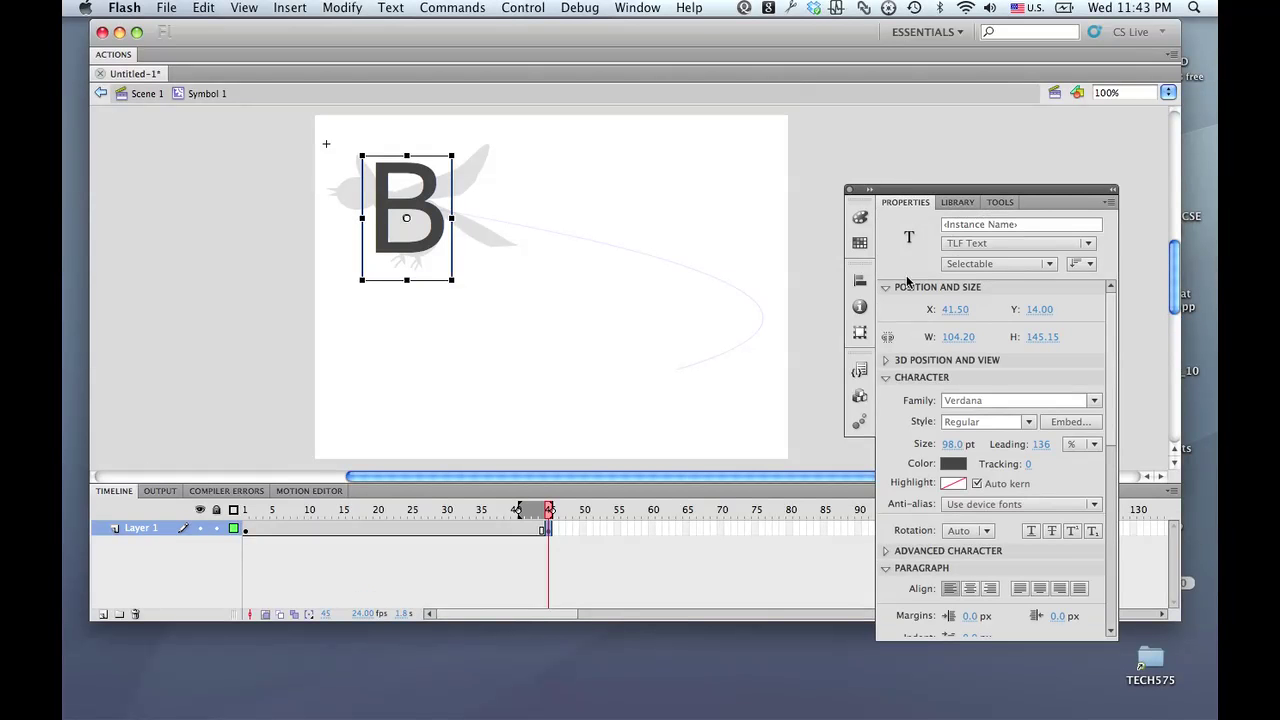
pyautogui.press('super+b')
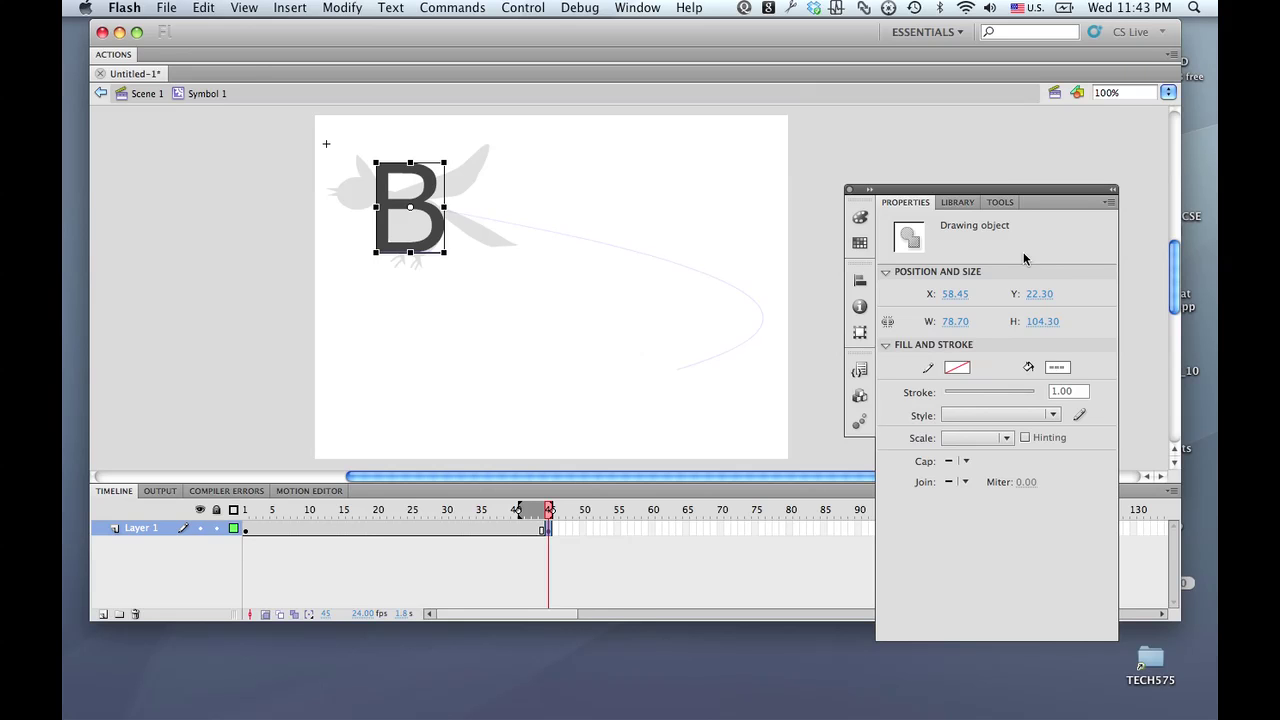
pyautogui.press('super+b')
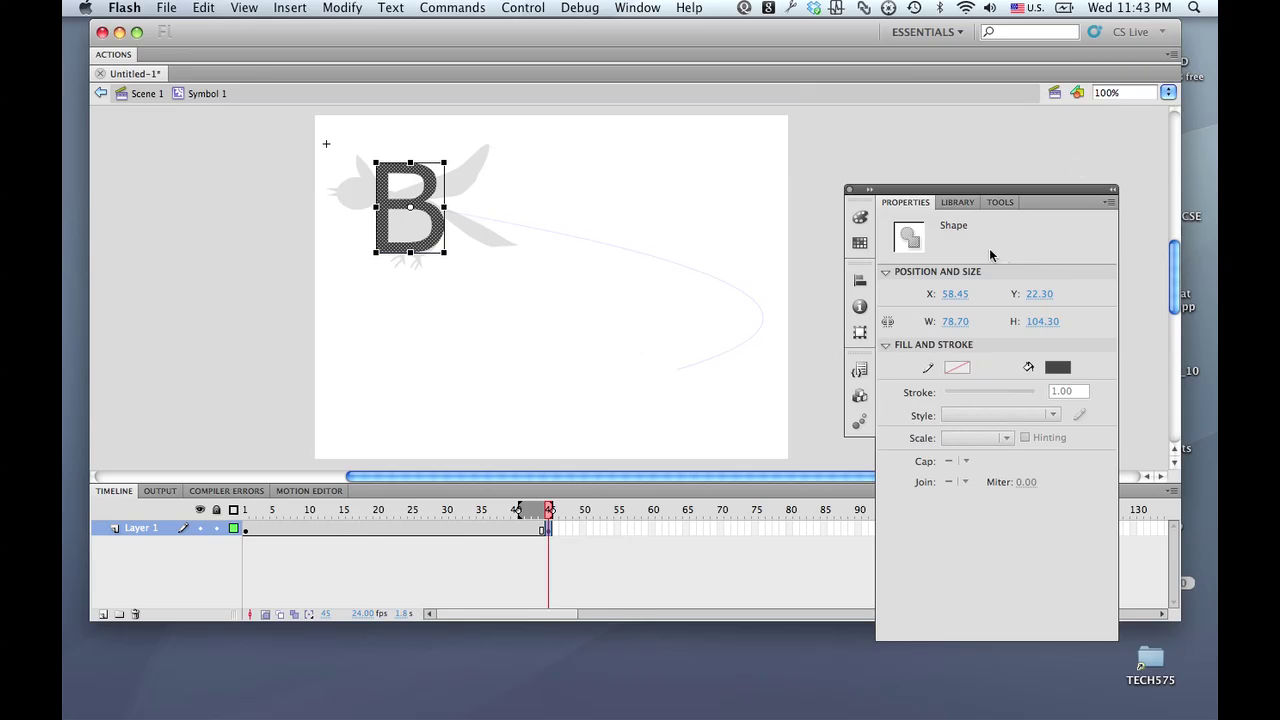
pyautogui.click(438, 316)
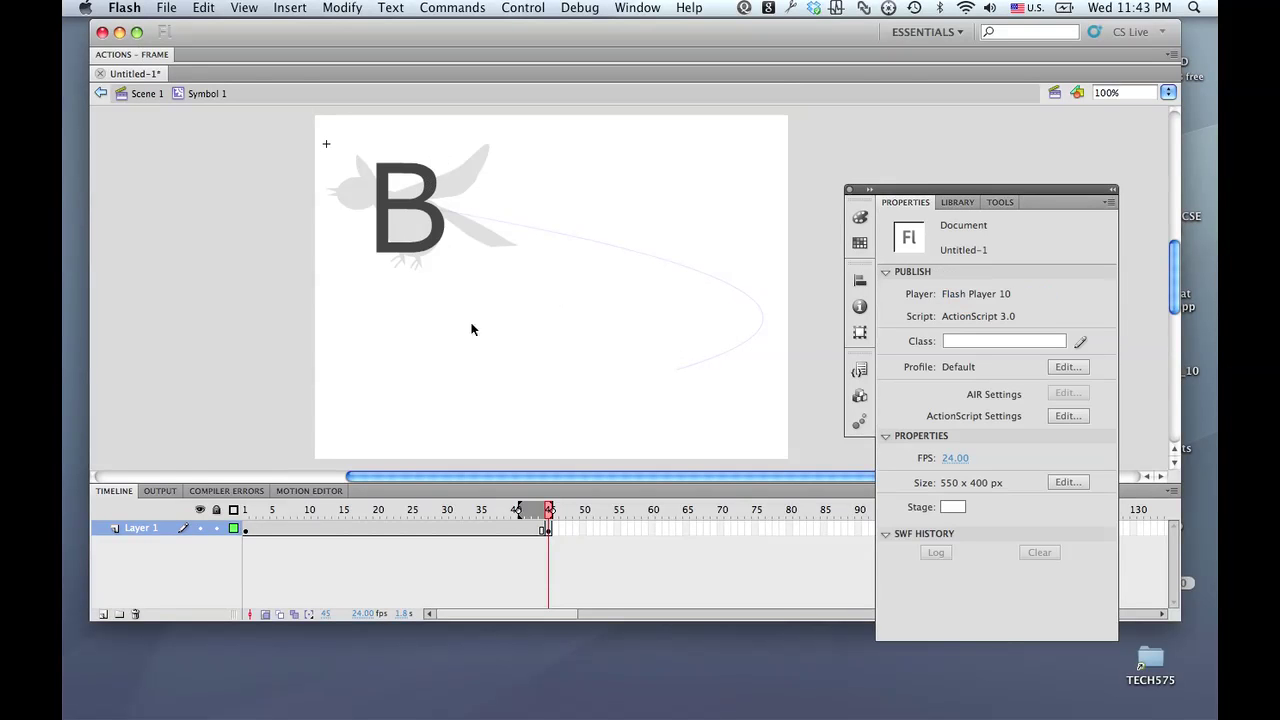
pyautogui.click(265, 614)
# Step: Add a shape tween at frame 20 morphing the bird into the B, then rewind to frame 1
pyautogui.click(378, 530)
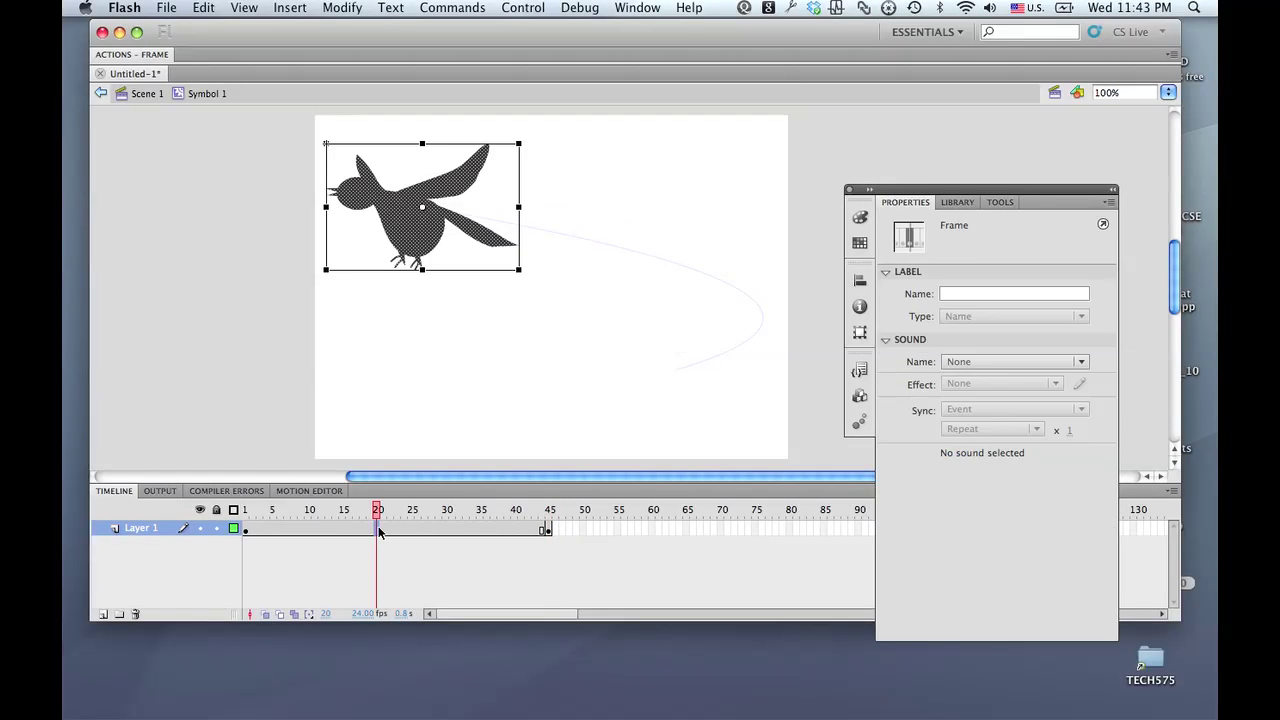
pyautogui.rightClick(379, 532)
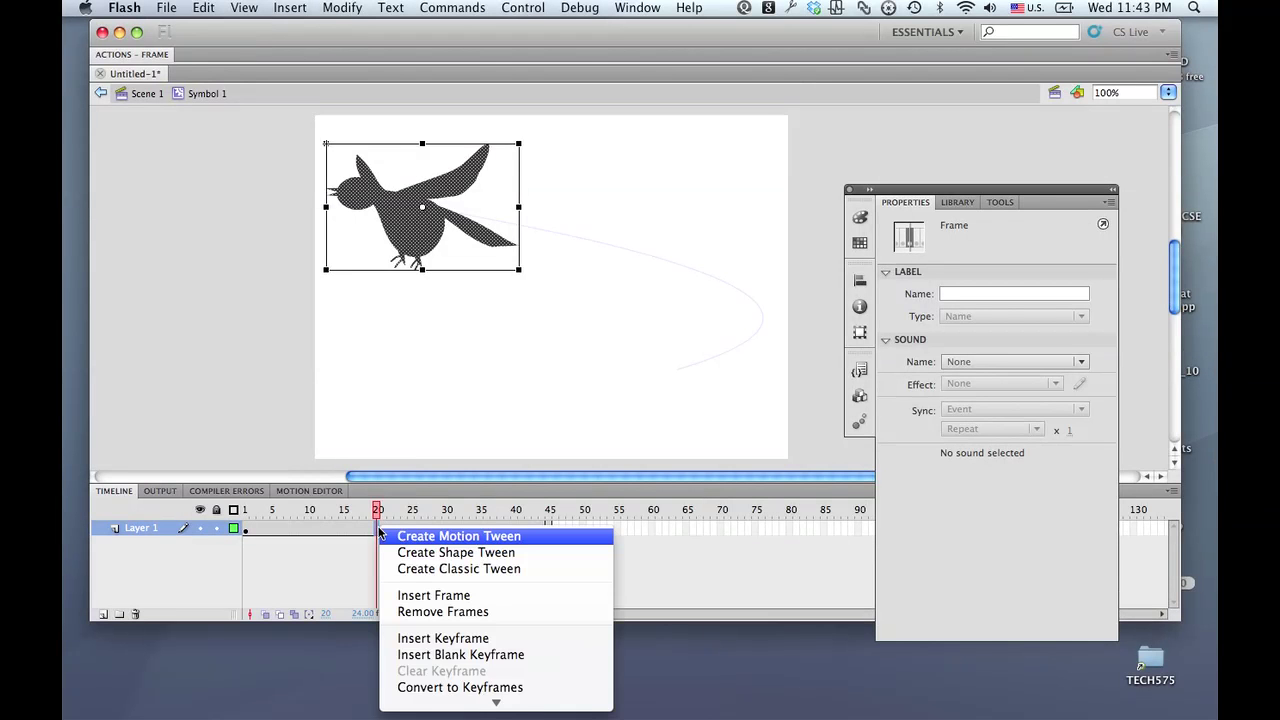
pyautogui.click(399, 553)
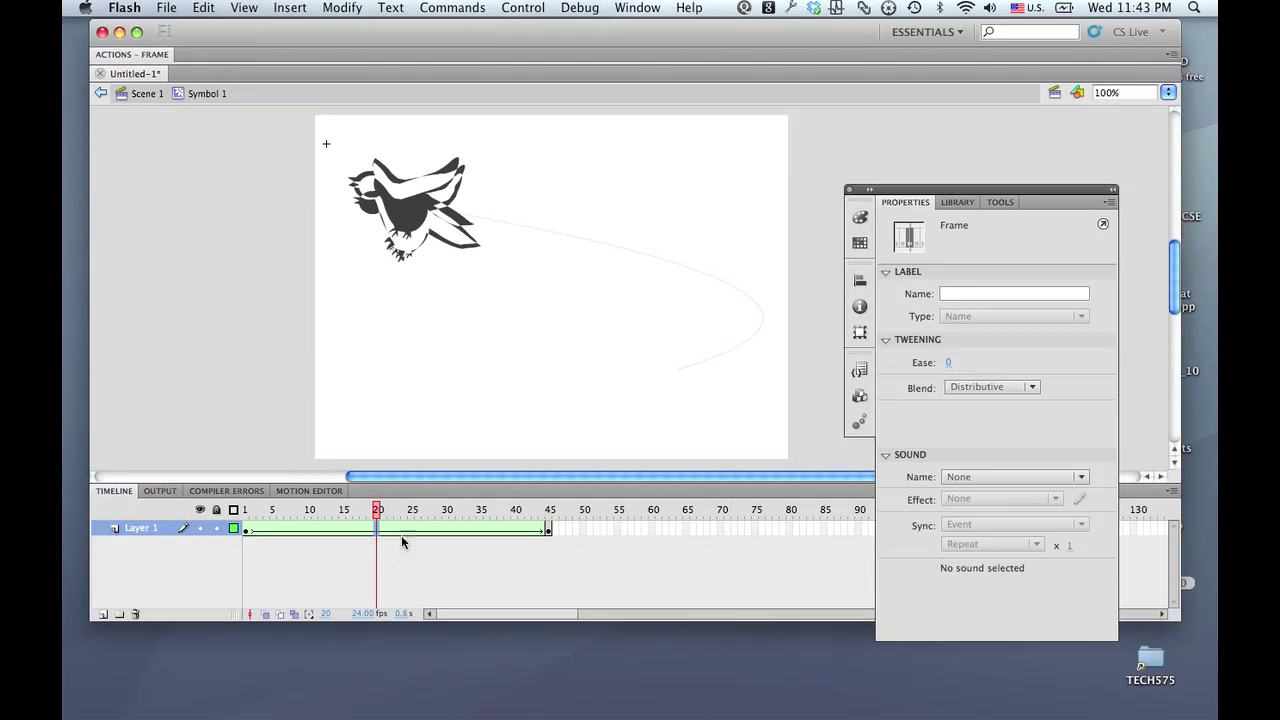
pyautogui.moveTo(378, 511); pyautogui.dragTo(551, 568)
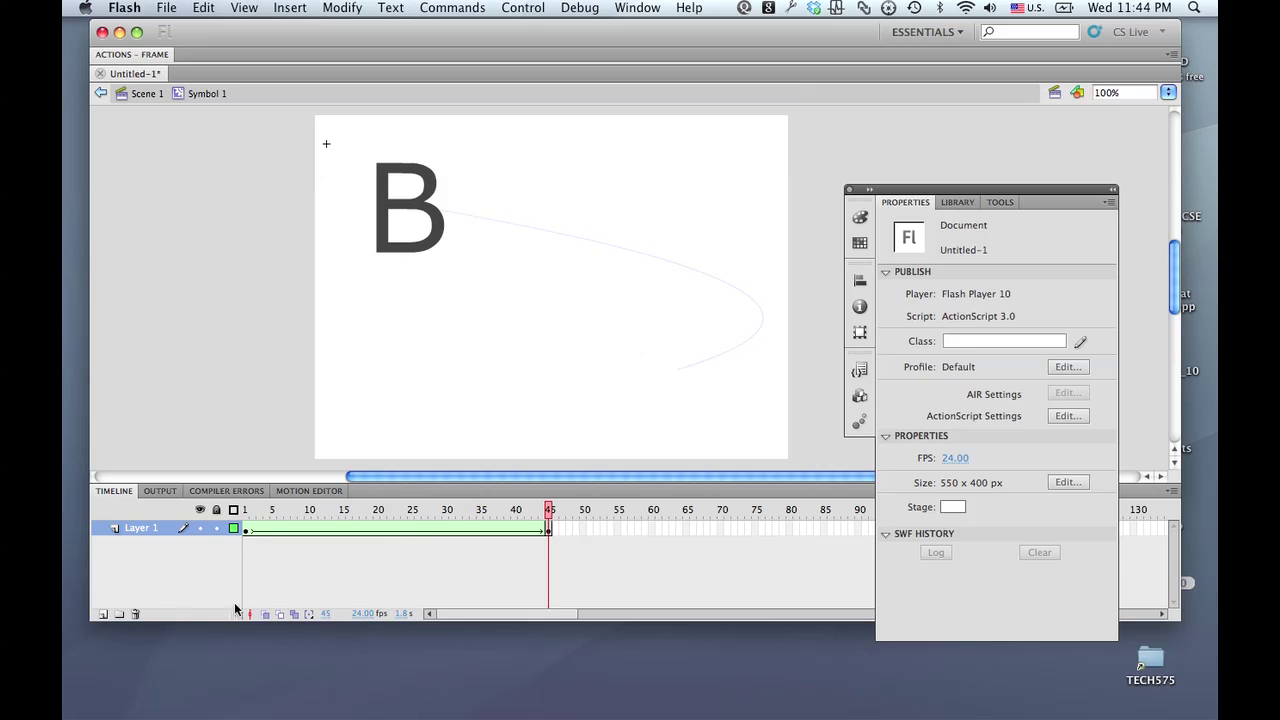
# Step: Add a new layer inside the bird symbol and name it 'actions'
pyautogui.click(104, 615)
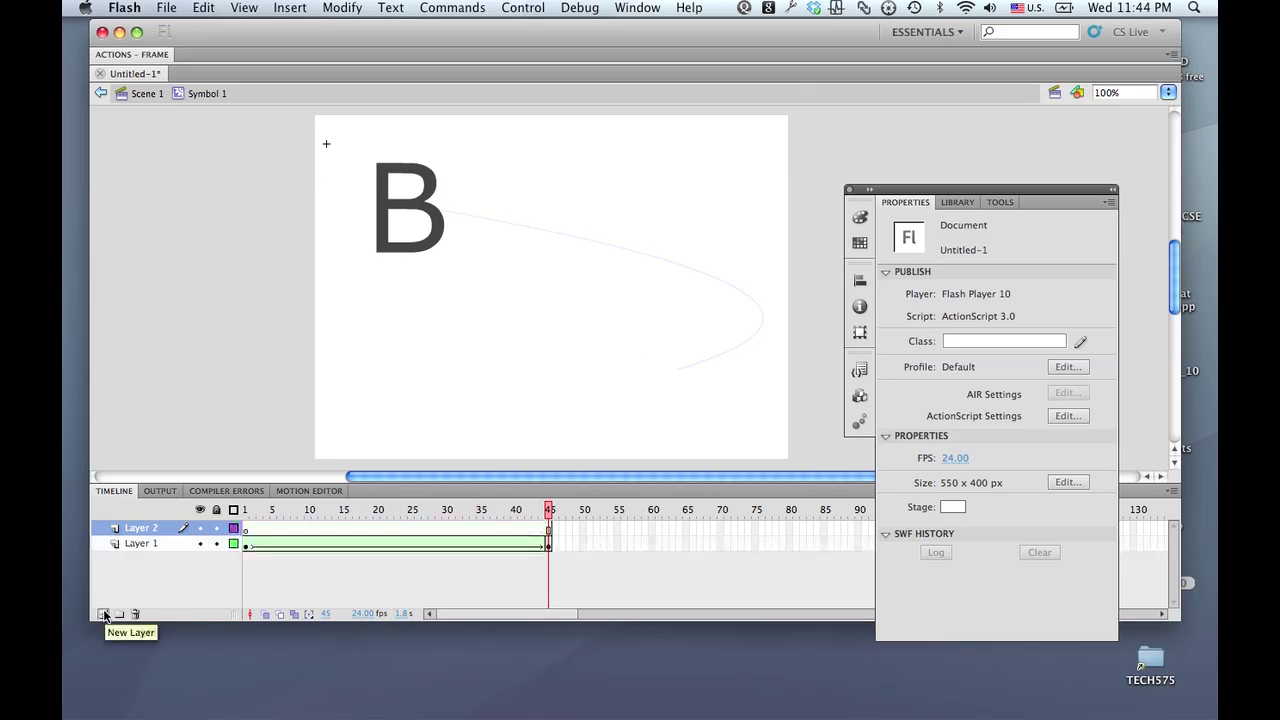
pyautogui.doubleClick(139, 528)
pyautogui.write('actions')
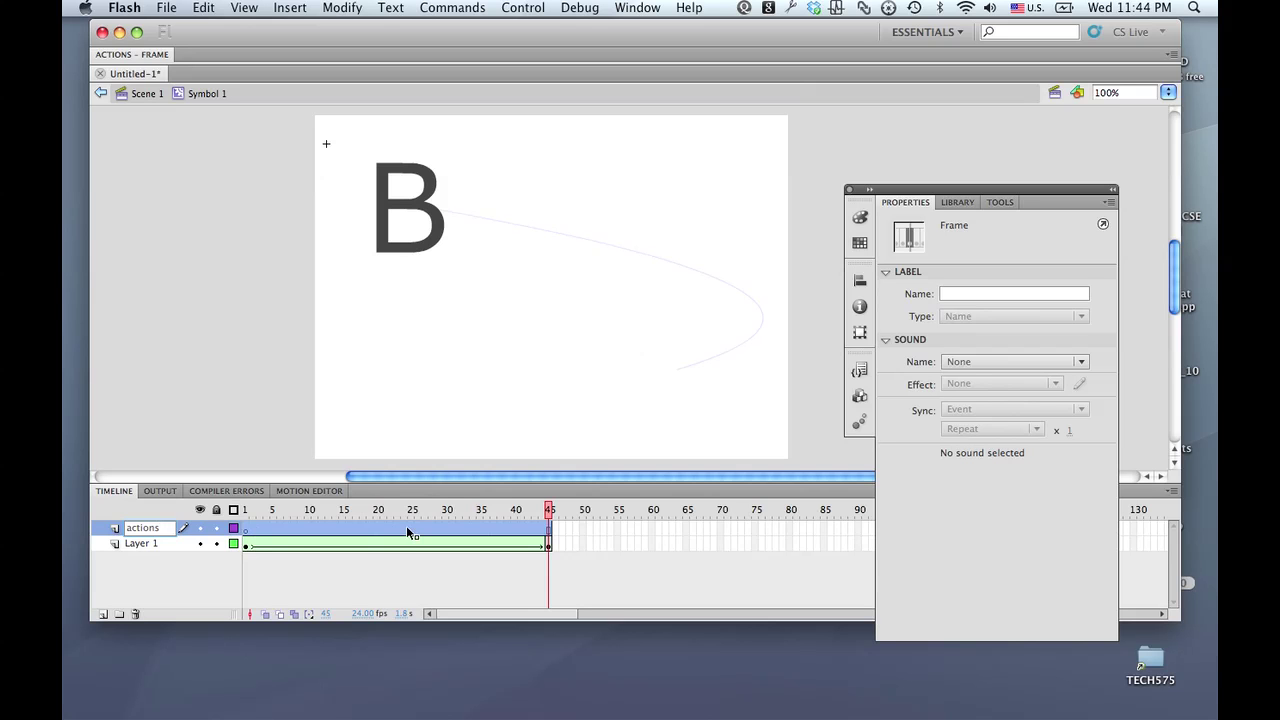
pyautogui.click(245, 530)
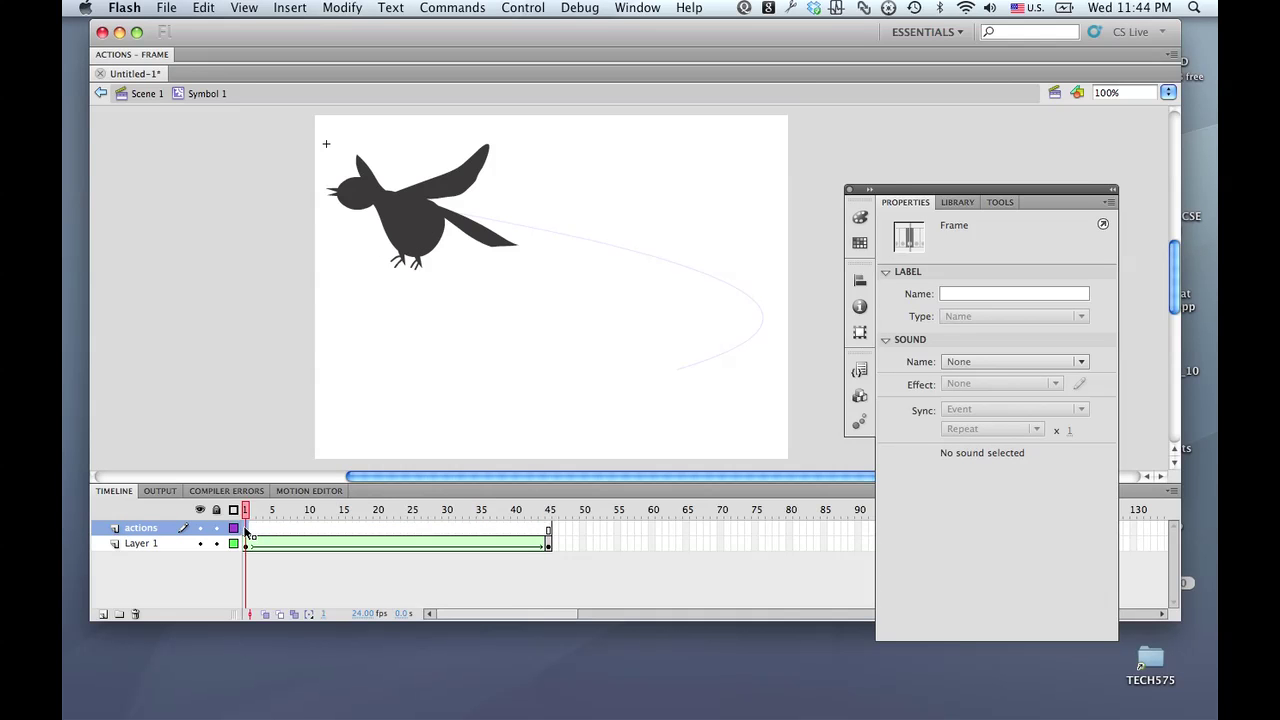
# Step: Put a stop(); script on frame 45 of the actions layer, then go back to Scene 1
pyautogui.click(538, 529)
pyautogui.click(548, 528)
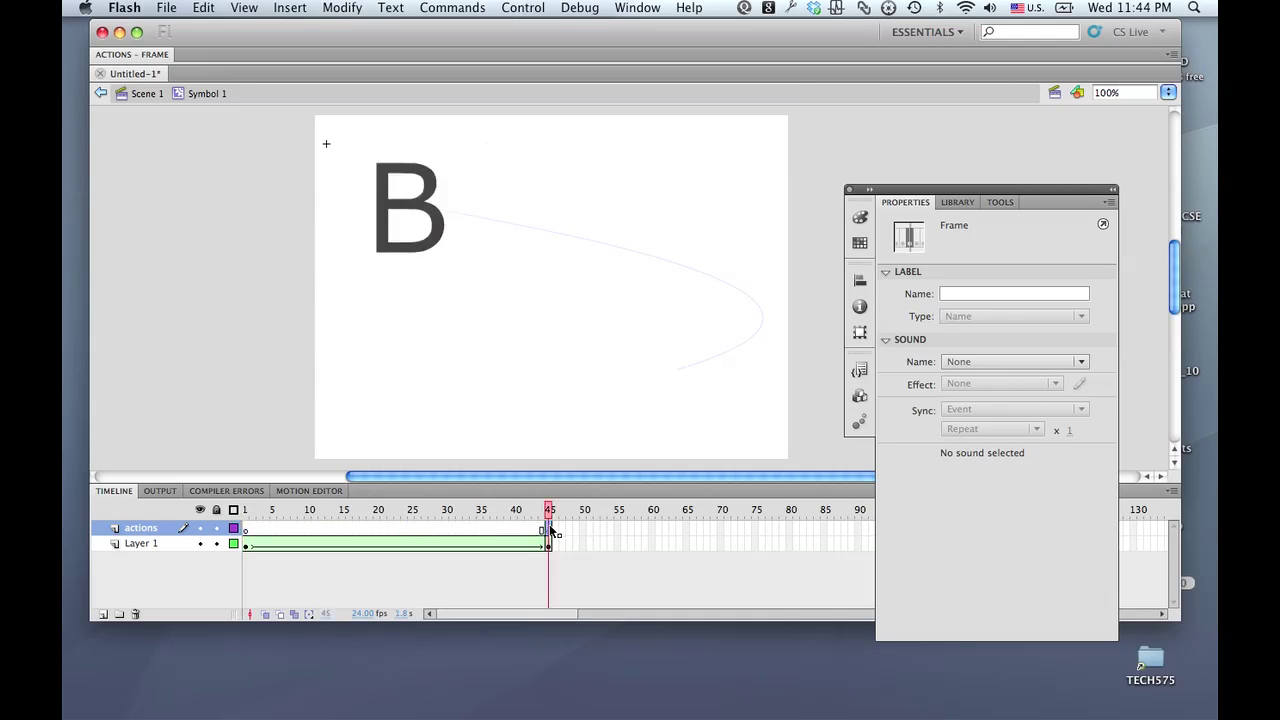
pyautogui.click(388, 54)
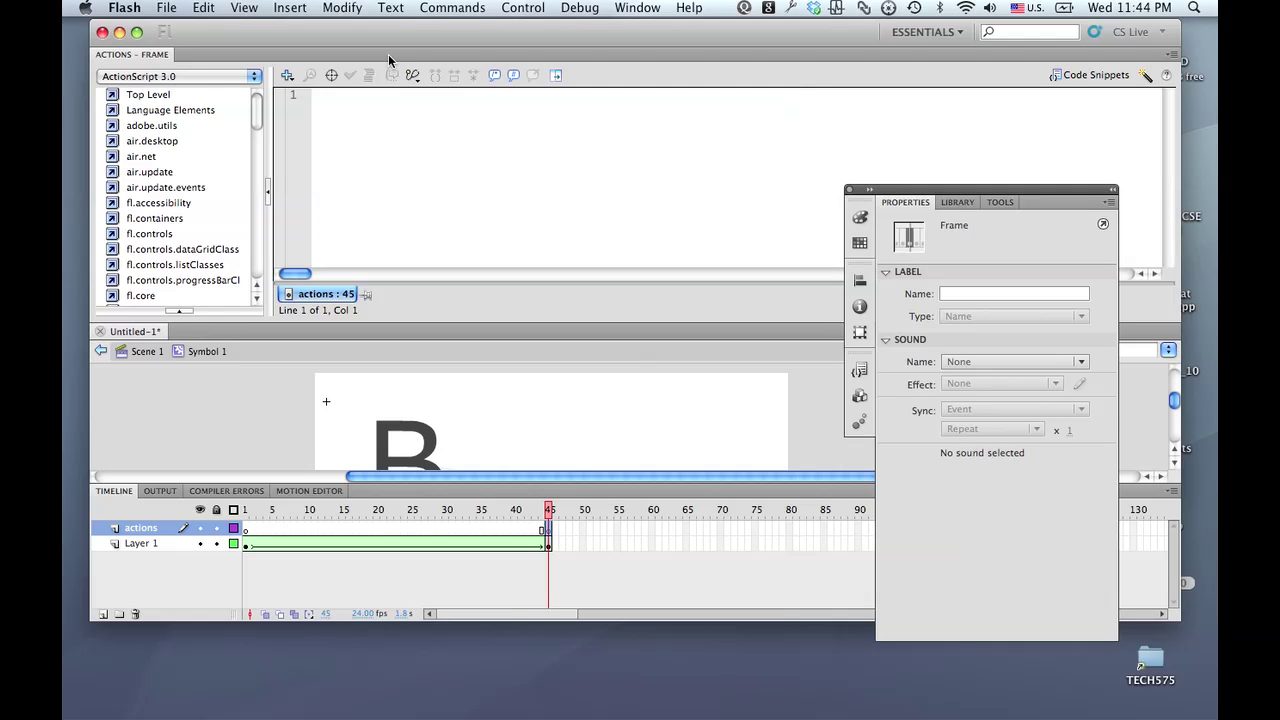
pyautogui.write('stop();')
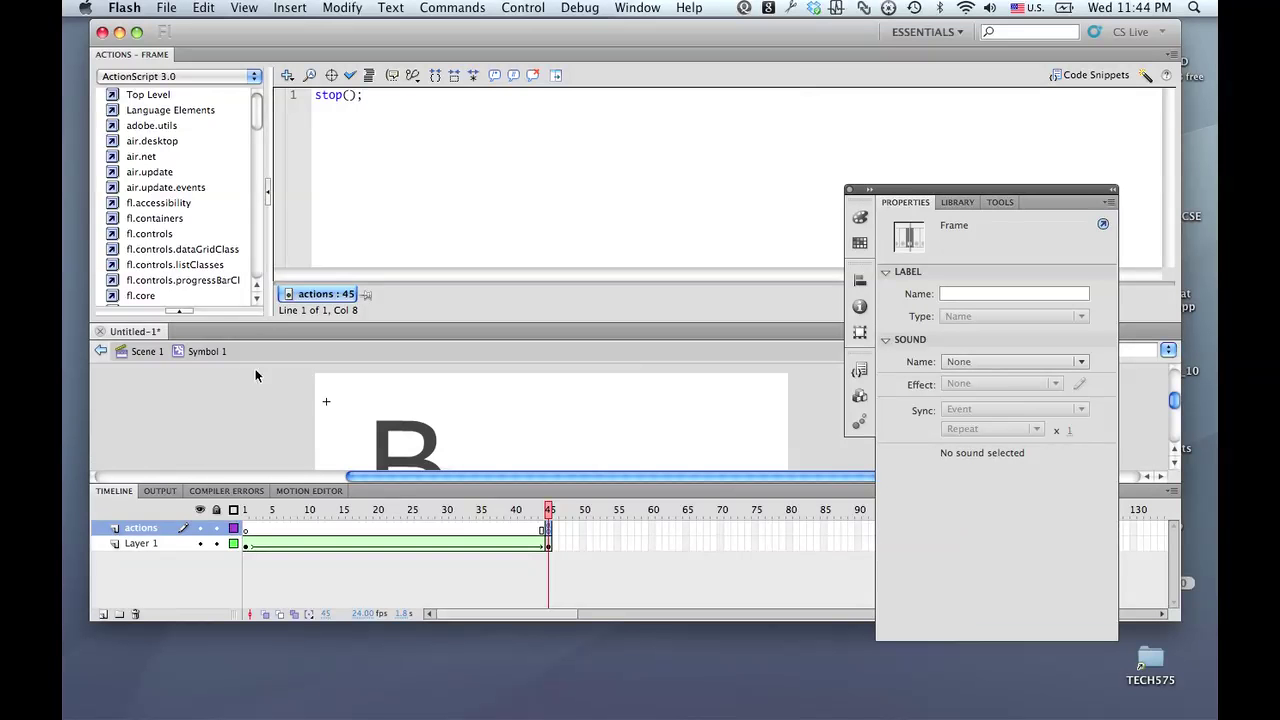
pyautogui.click(155, 354)
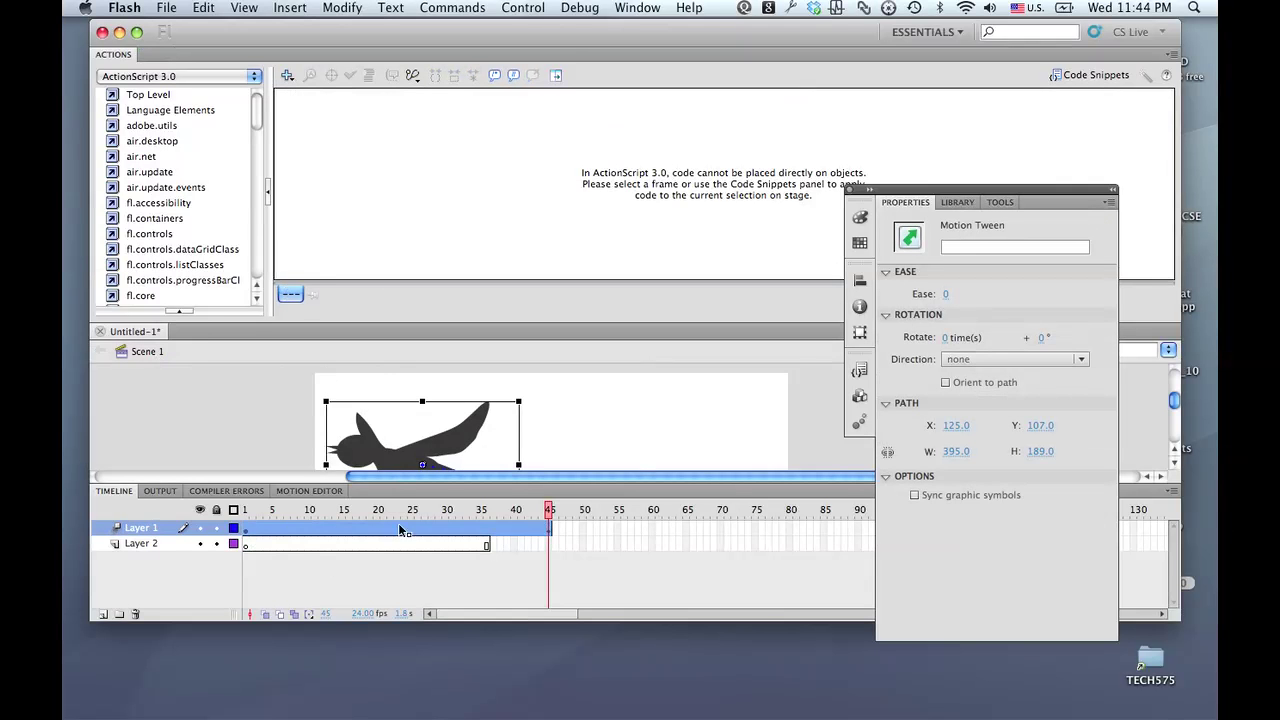
# Step: Move Layer 2 above Layer 1 on the main timeline and rename it 'actions'
pyautogui.click(182, 545)
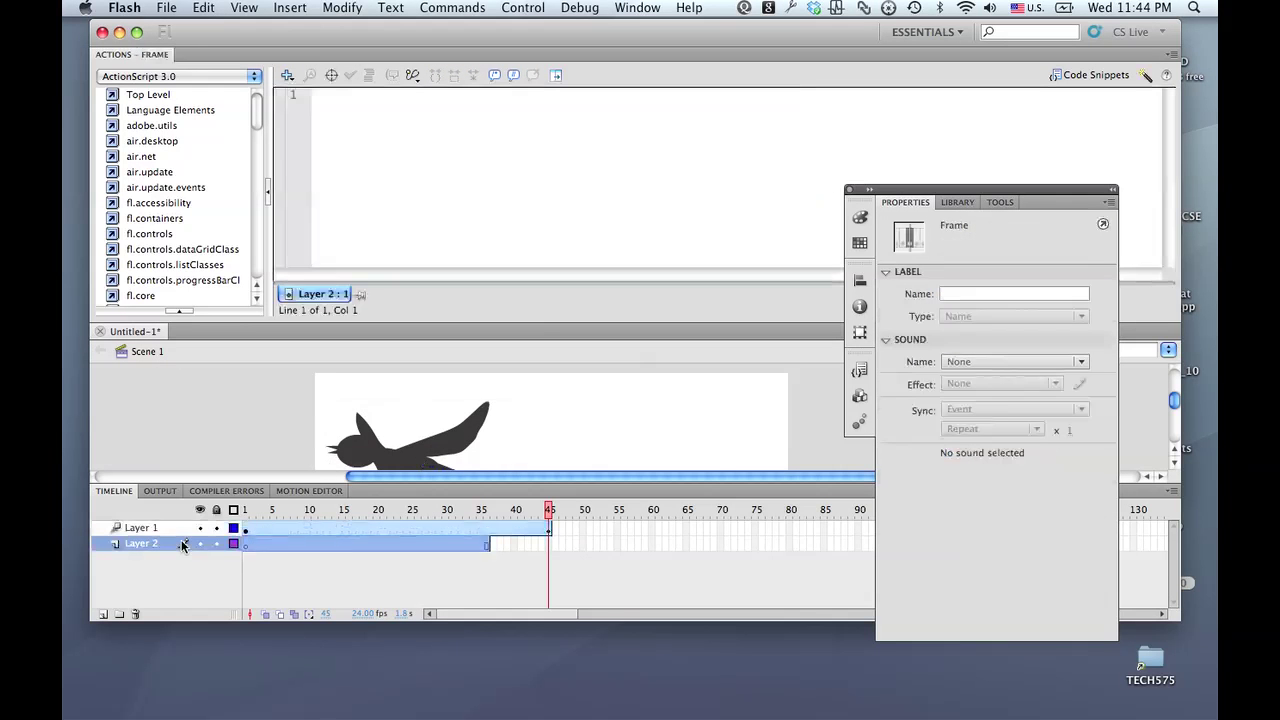
pyautogui.moveTo(182, 545); pyautogui.dragTo(184, 524)
pyautogui.doubleClick(147, 528)
pyautogui.write('actions')
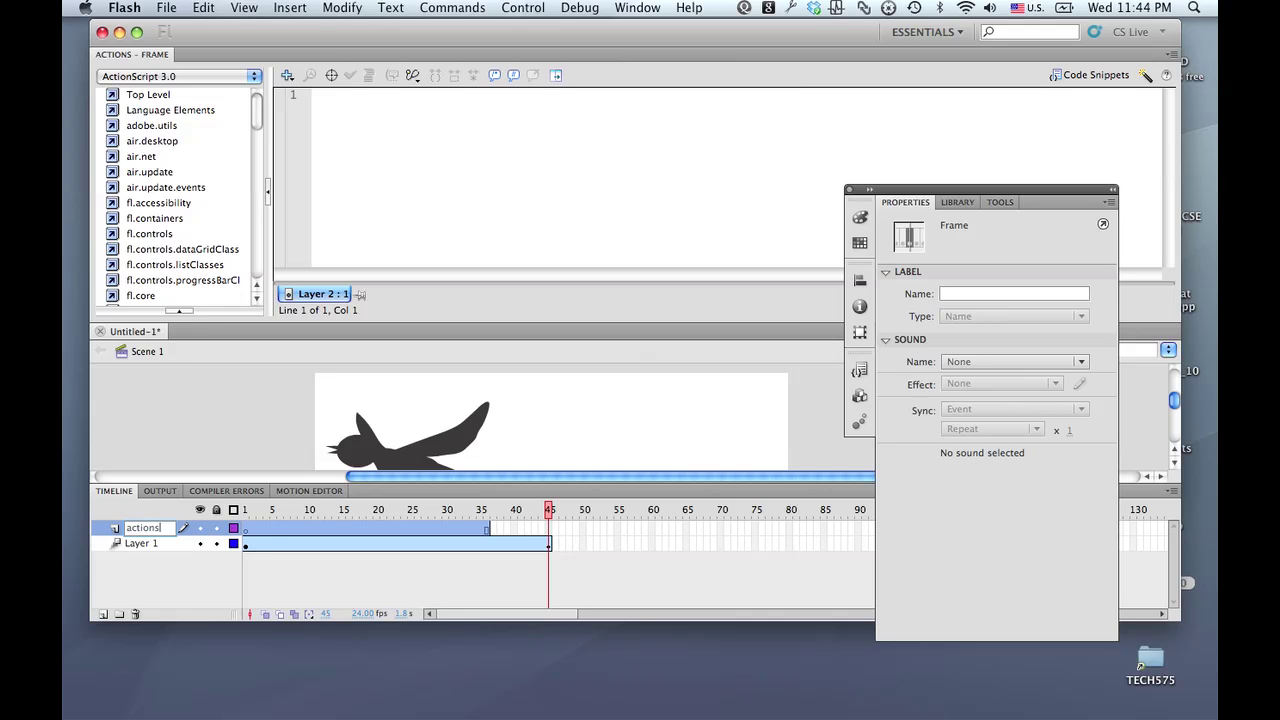
pyautogui.click(245, 529)
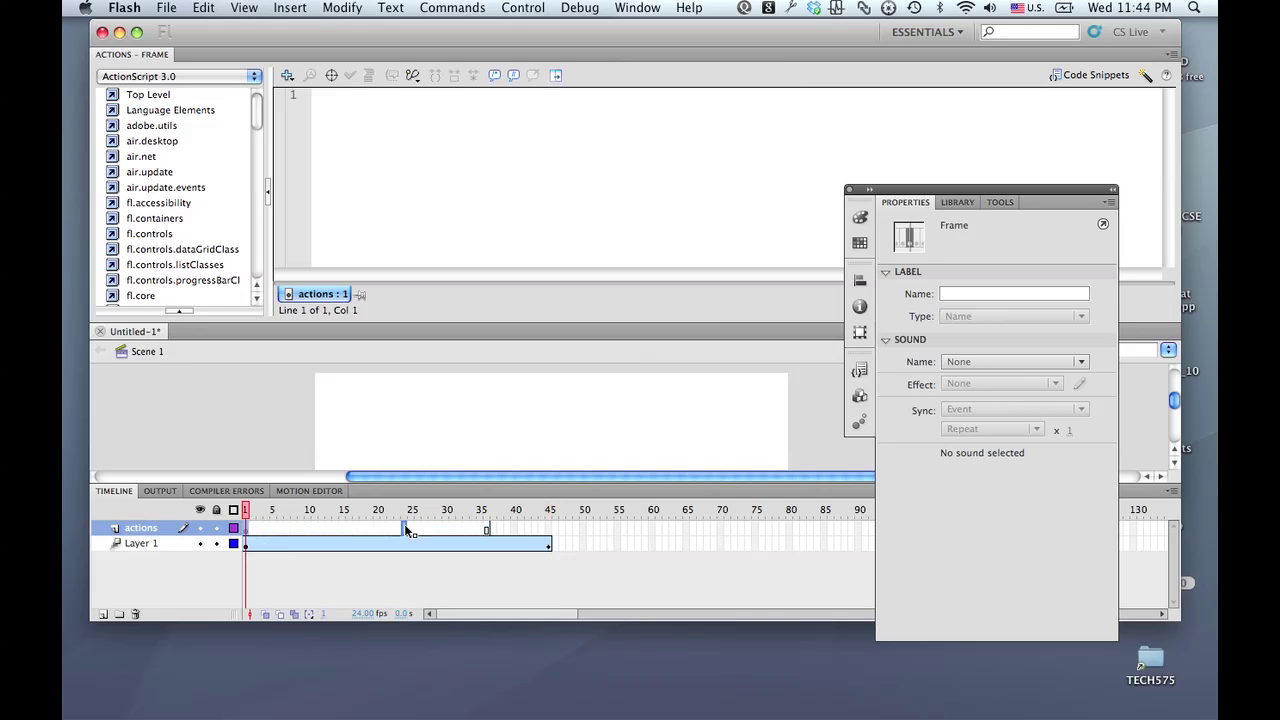
# Step: Add stop(); to frame 45 of the main actions layer and test the movie
pyautogui.click(551, 527)
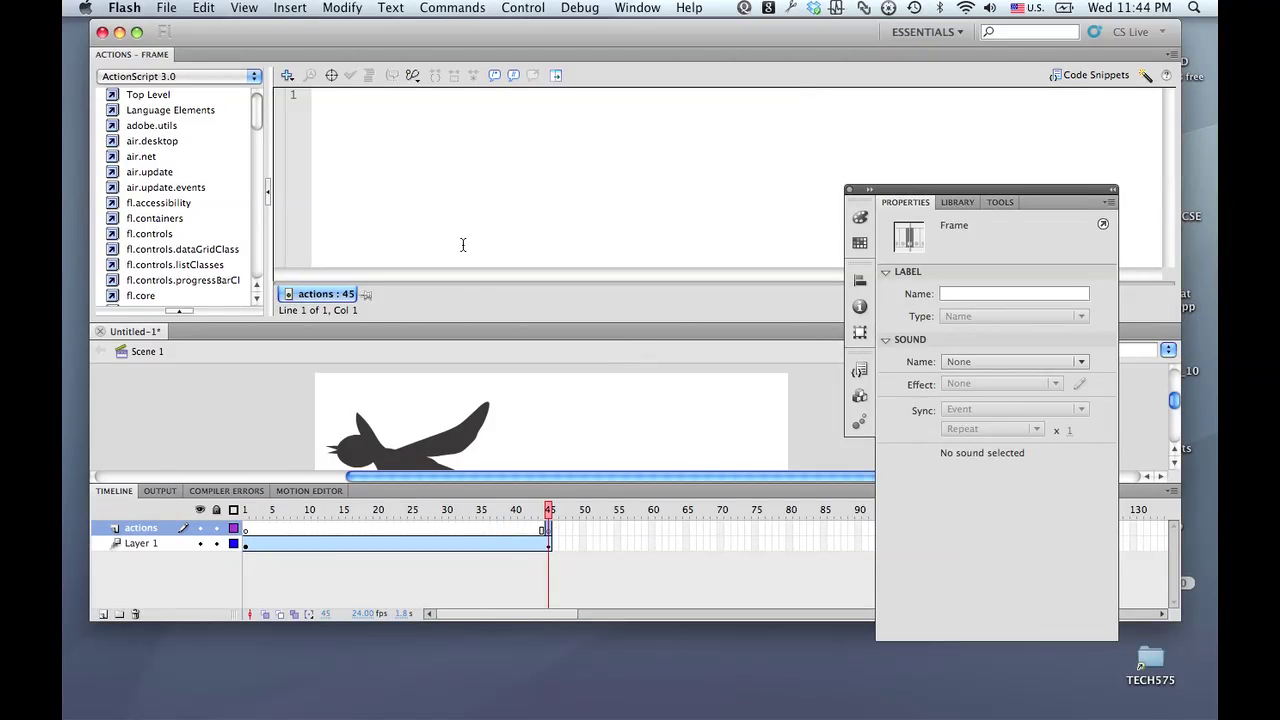
pyautogui.write('st')
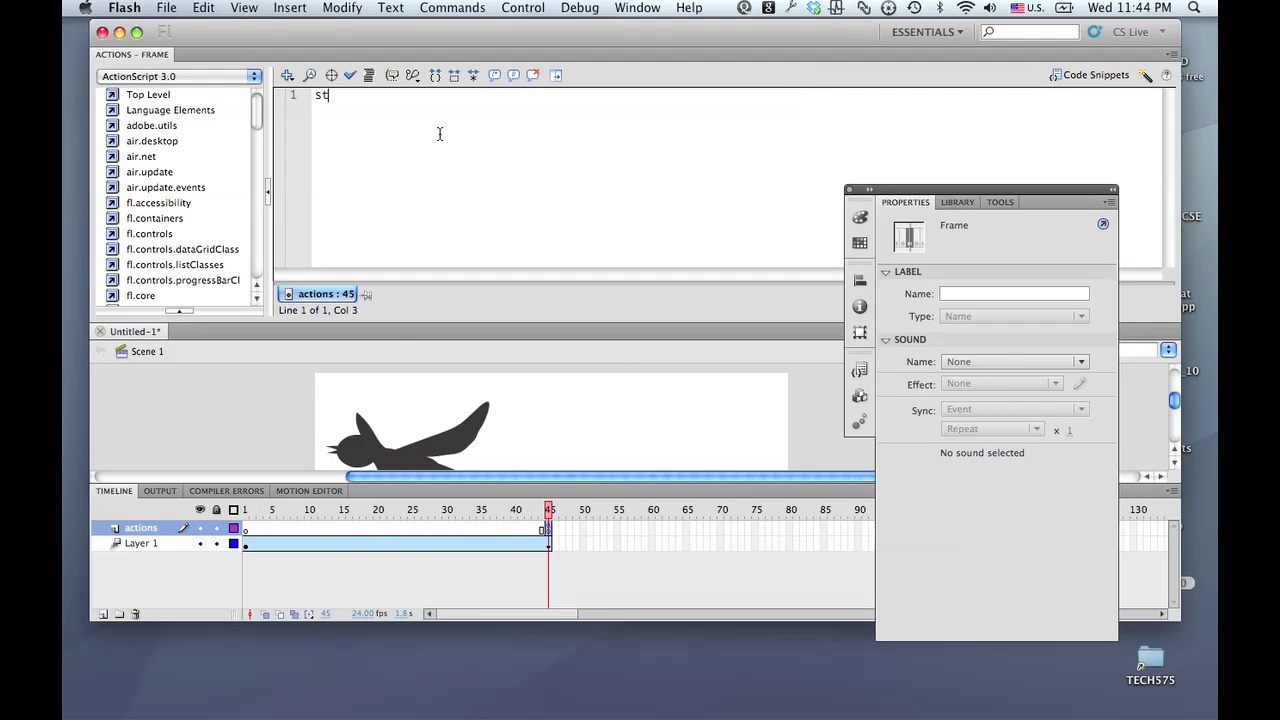
pyautogui.write('op();')
pyautogui.press('super+Return')
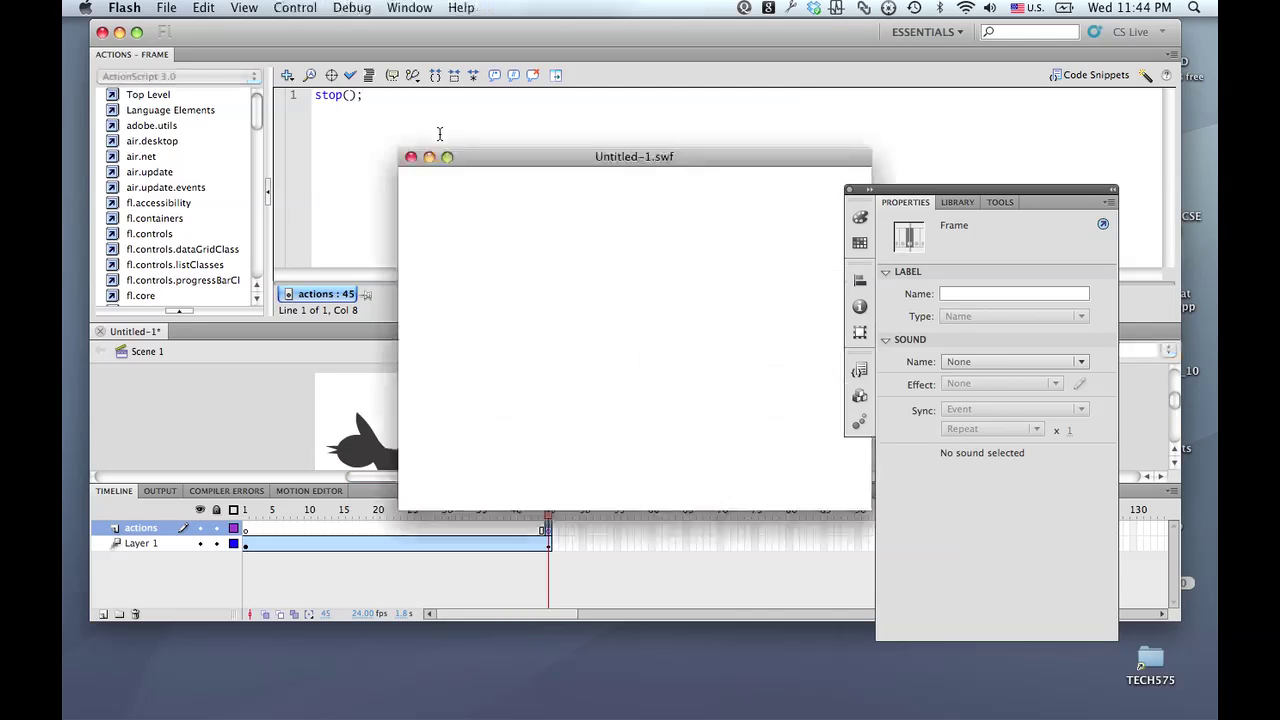